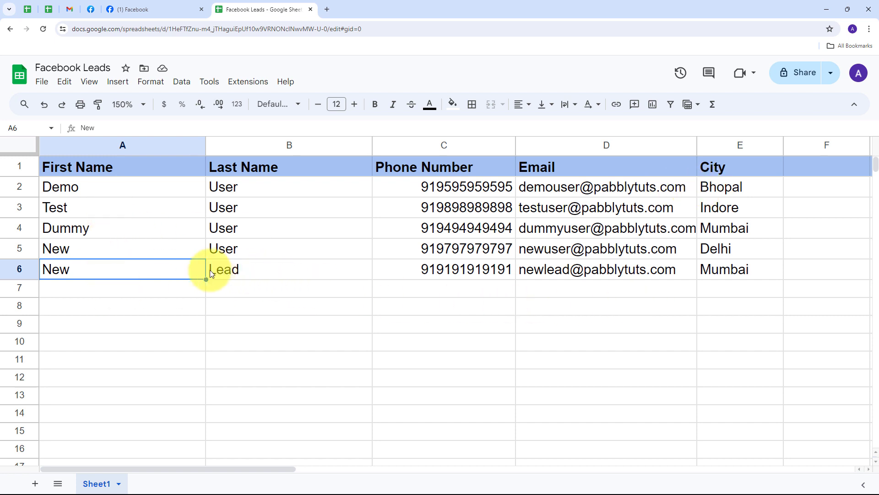
Review the lead rows in the Facebook Leads spreadsheet and view the Pabbly Connect page on Facebook
scroll(275, 259, "down", 1)
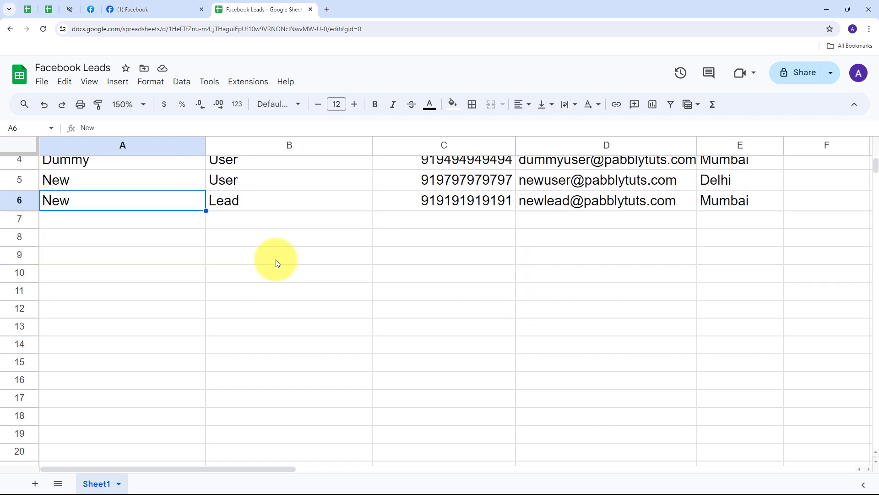
scroll(276, 259, "up", 1)
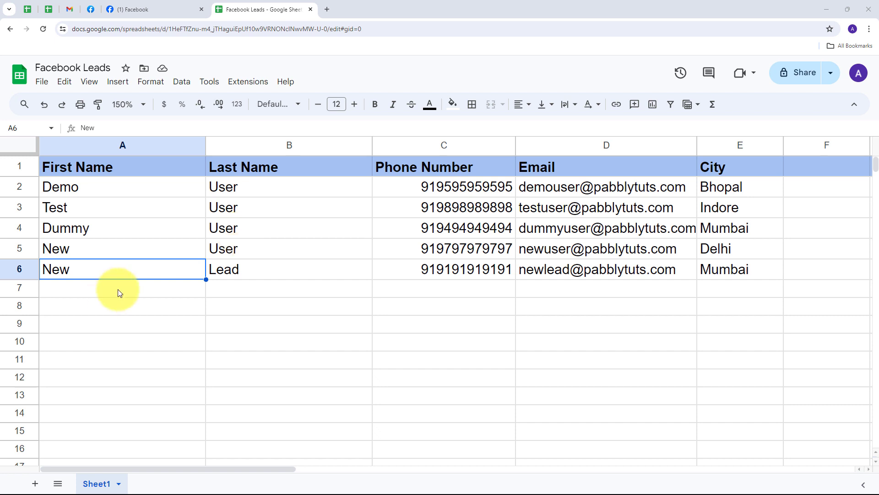
left_click(138, 5)
left_click(215, 4)
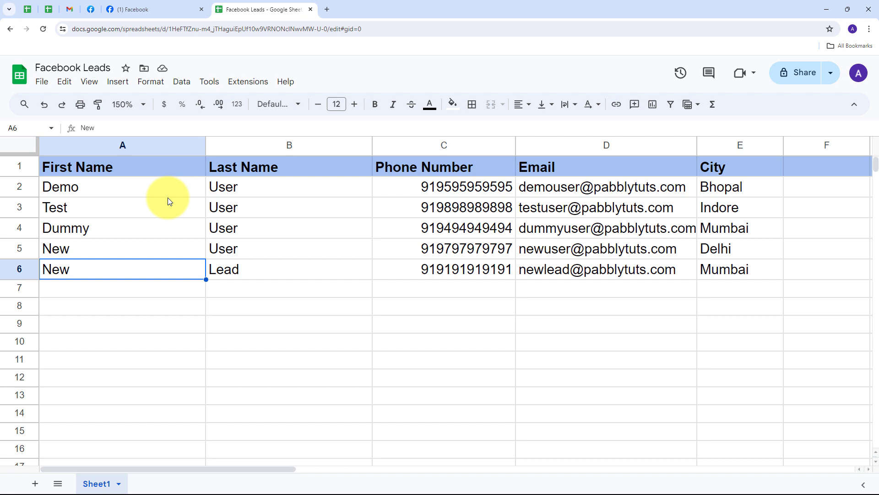
left_click(137, 11)
left_click(246, 11)
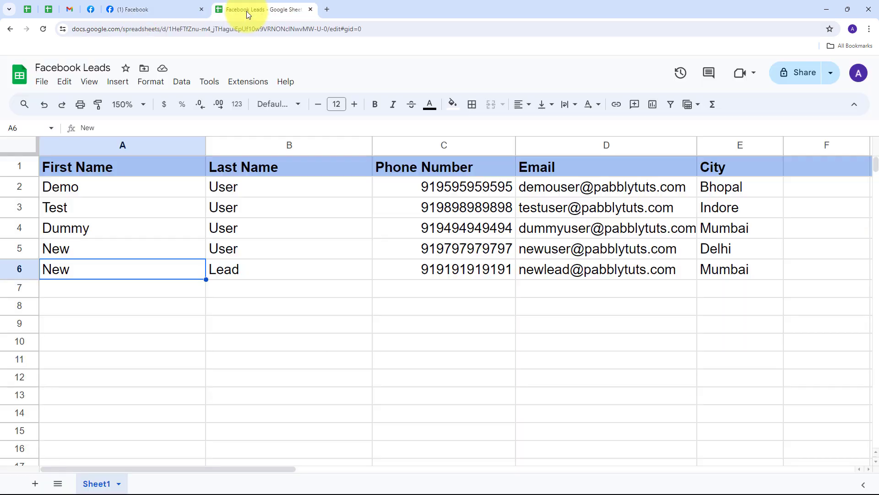
left_click(146, 204)
scroll(147, 205, "down", 2)
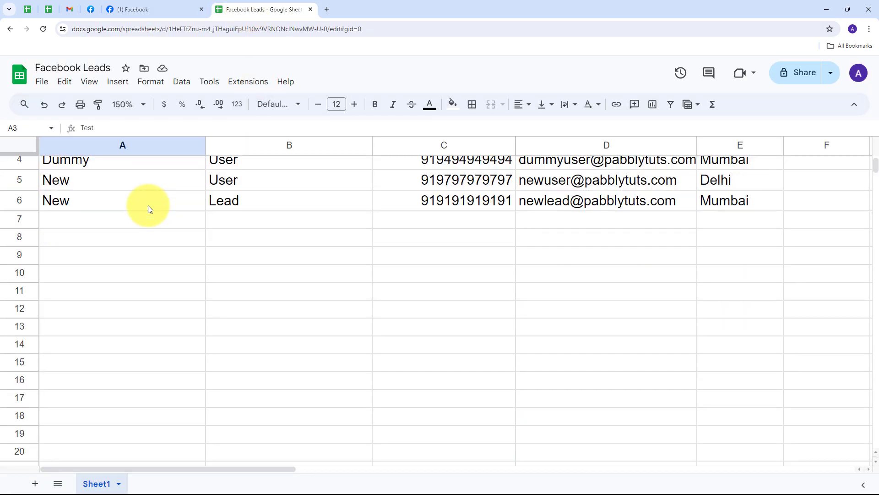
scroll(147, 205, "up", 2)
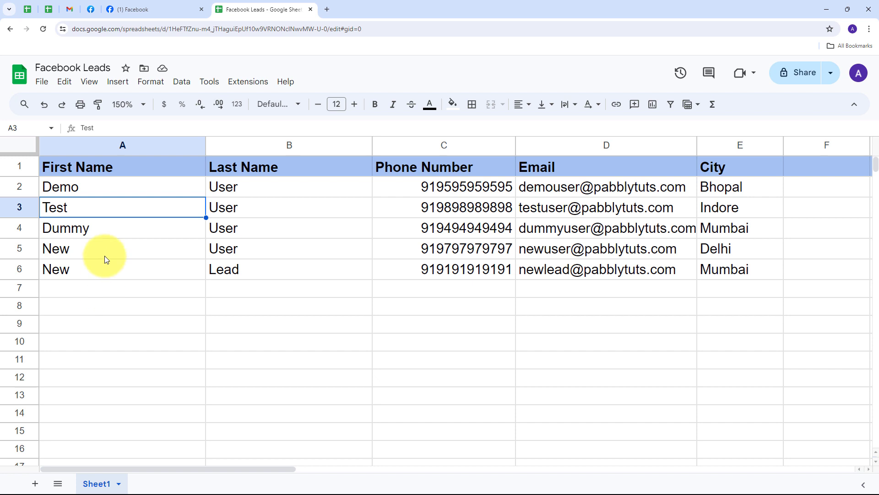
left_click(139, 5)
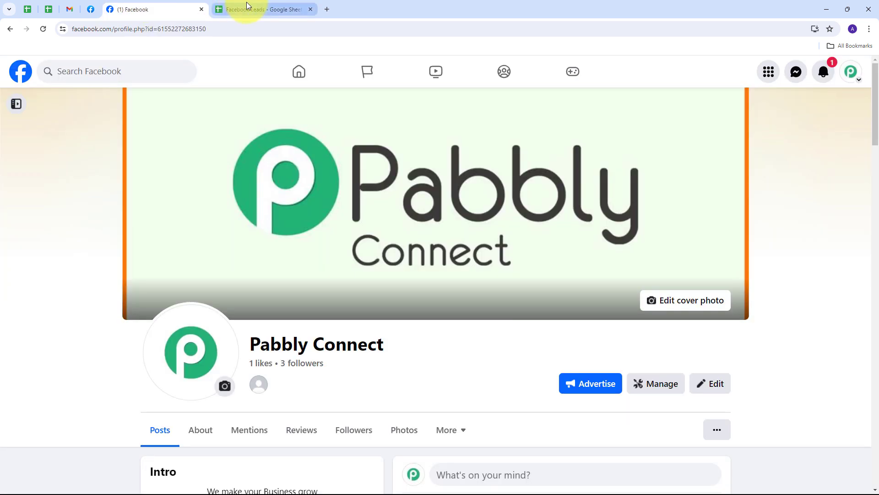
left_click(246, 6)
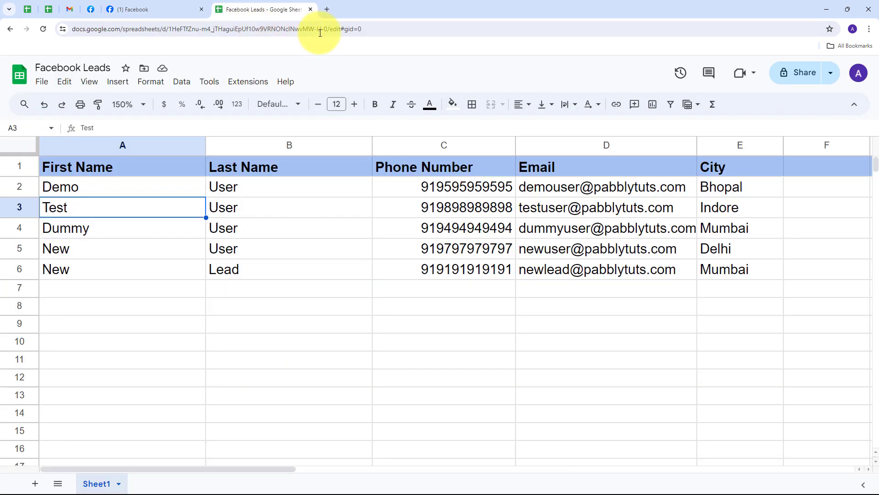
Open pabbly.com/connect in a new browser tab and sign in to the Pabbly account
left_click(330, 8)
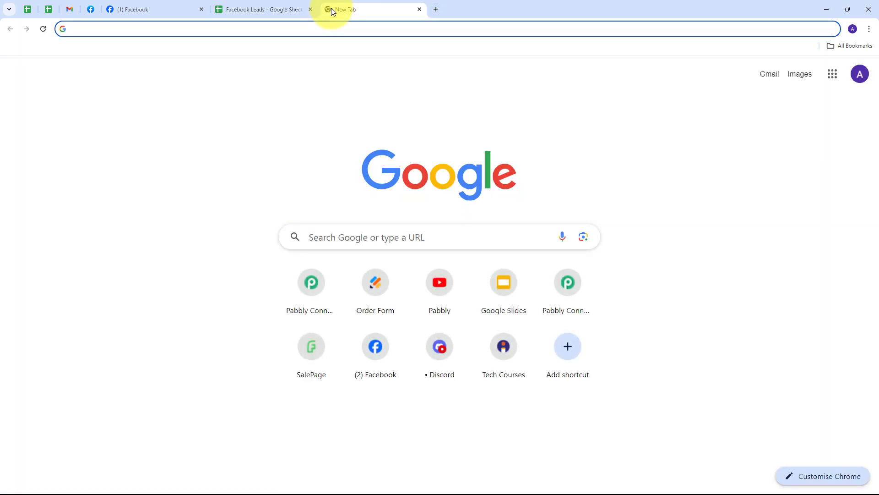
type("pabbly.com/c")
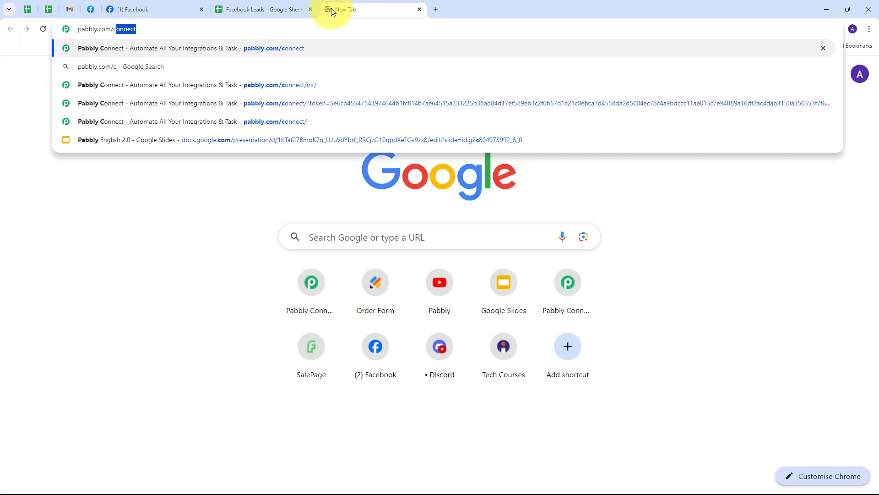
key("Return")
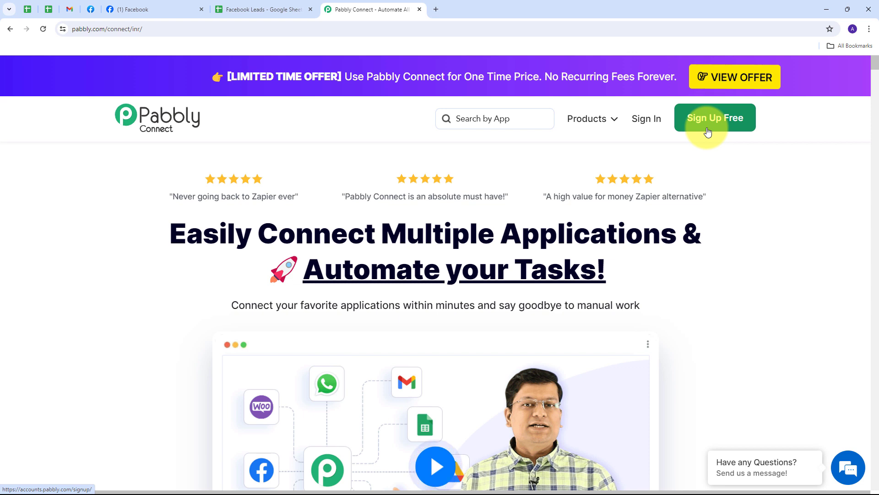
left_click(647, 132)
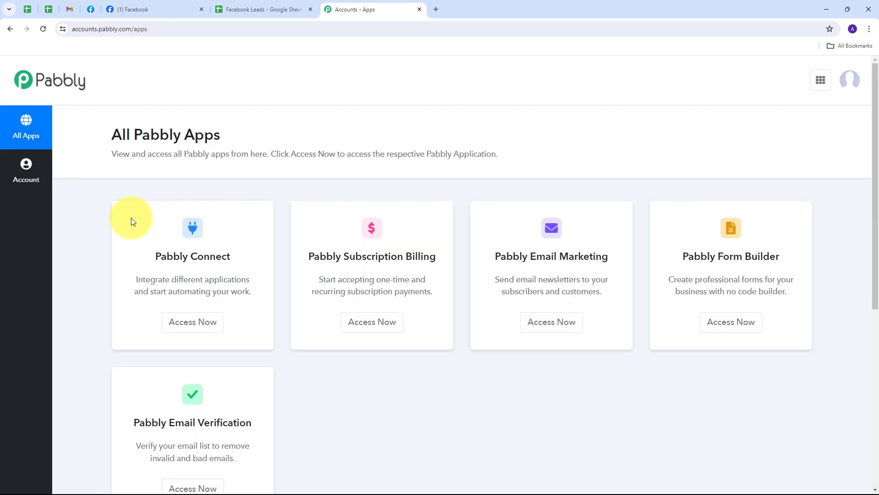
Access Pabbly Connect from the overview of all Pabbly apps
scroll(98, 218, "down", 2)
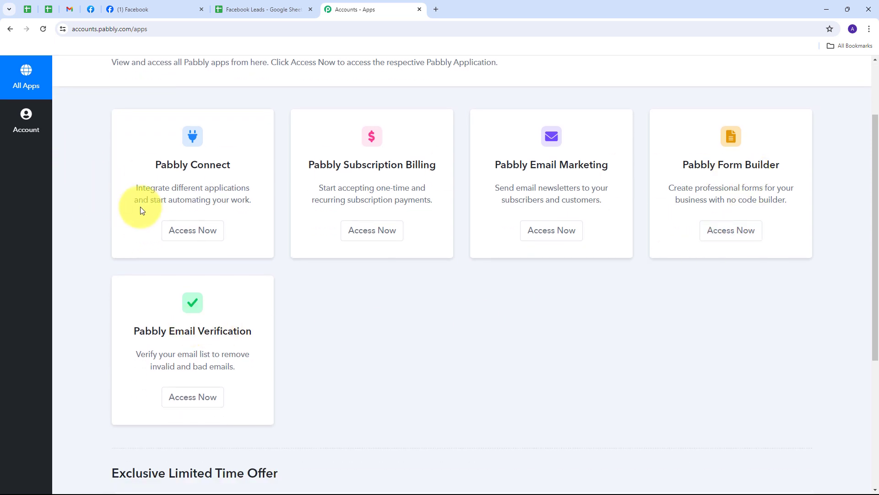
scroll(142, 210, "up", 2)
left_click_drag(144, 252, 246, 264)
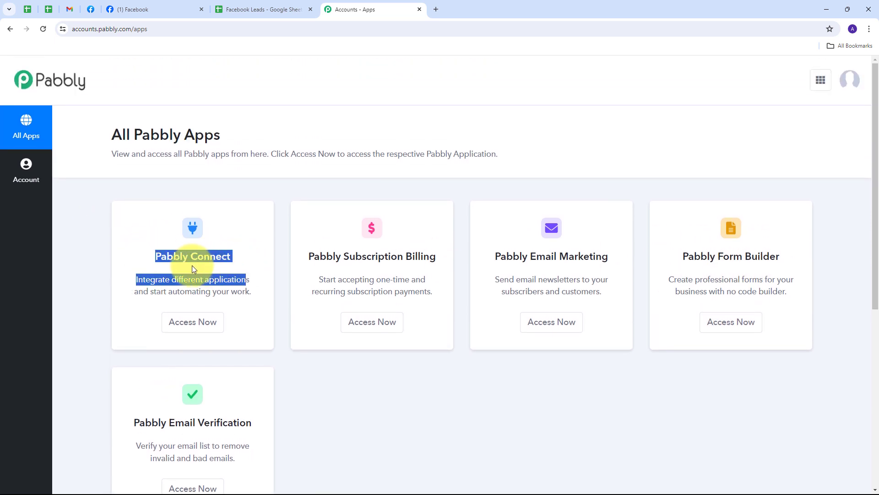
left_click(181, 266)
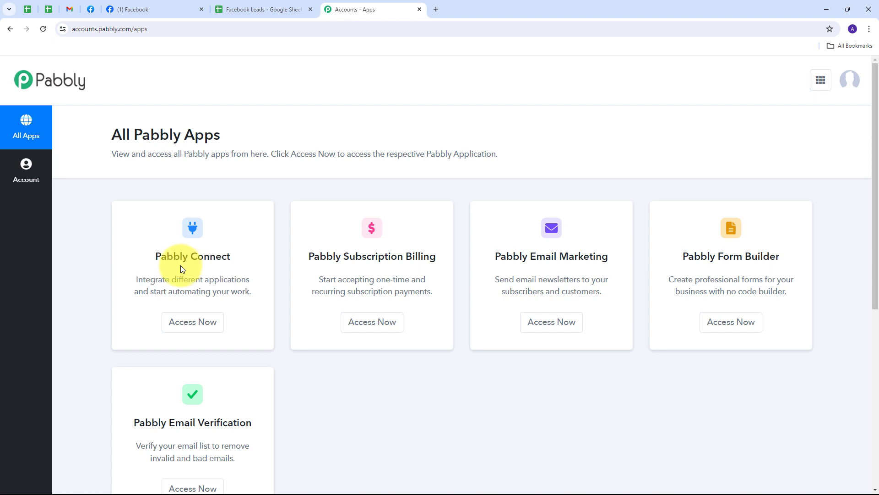
left_click(187, 325)
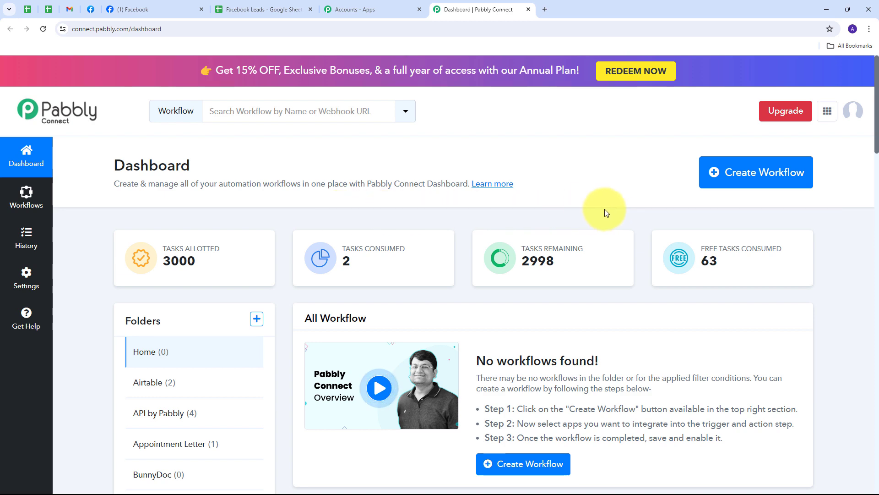
Create a workflow named "Add Facebook Lead Ads Lead in Google Sheets without Repetition" in the Facebook Lead ads folder
left_click(733, 175)
left_click(317, 235)
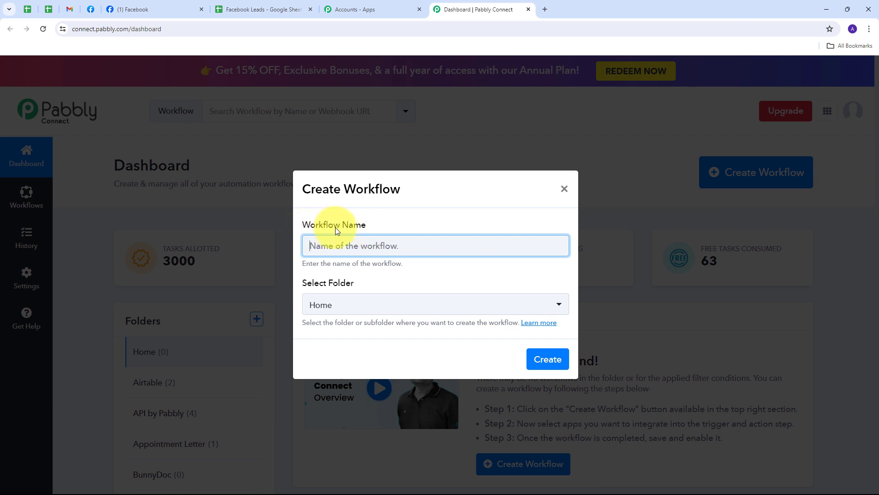
key("ctrl+v")
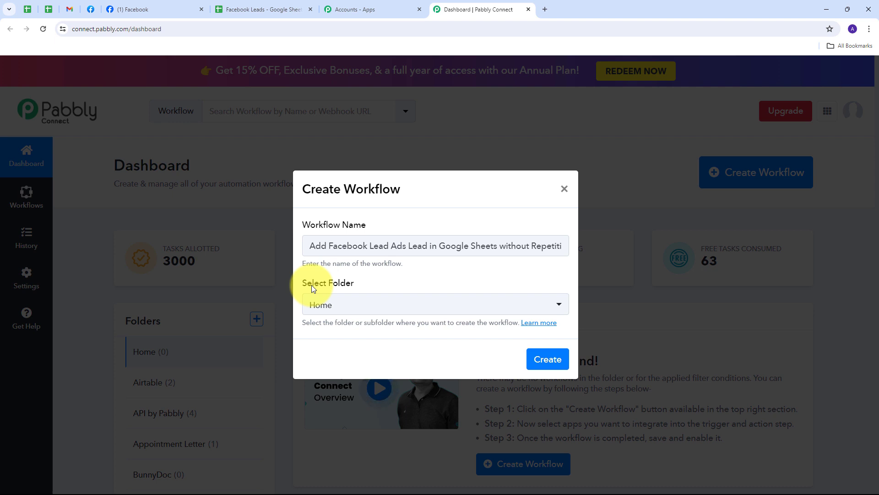
left_click(485, 303)
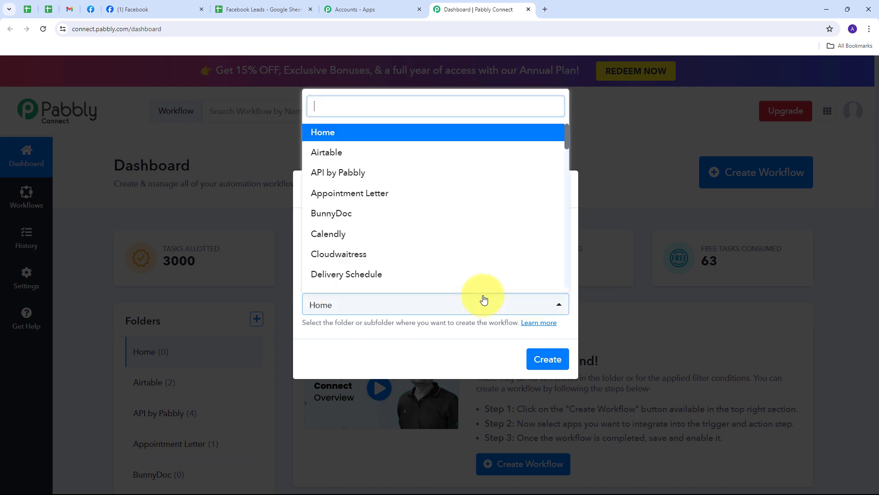
scroll(385, 180, "down", 1)
scroll(384, 180, "down", 4)
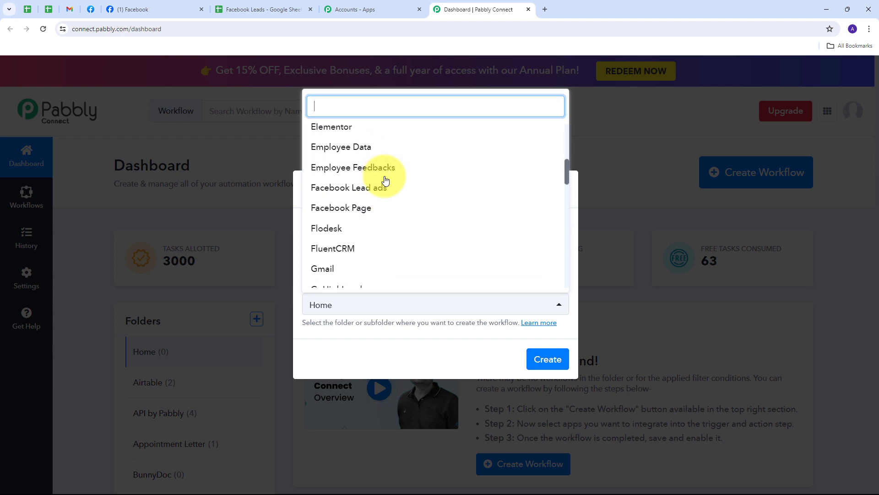
left_click(362, 193)
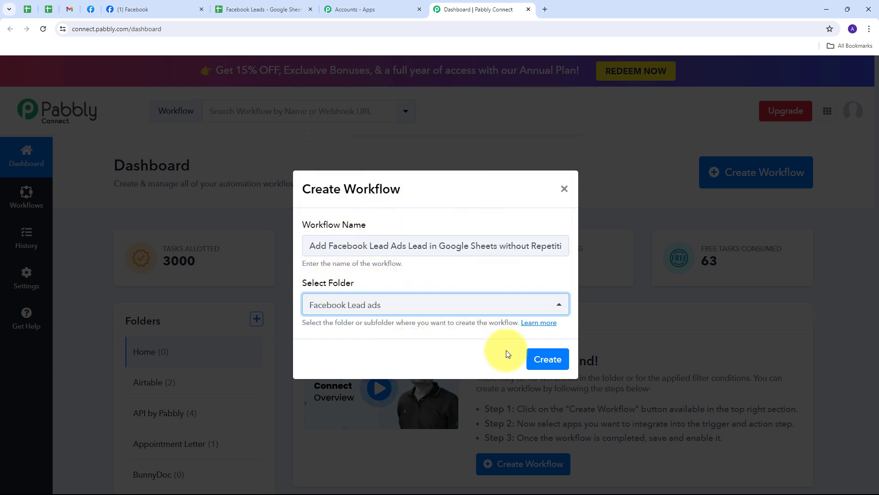
left_click(546, 358)
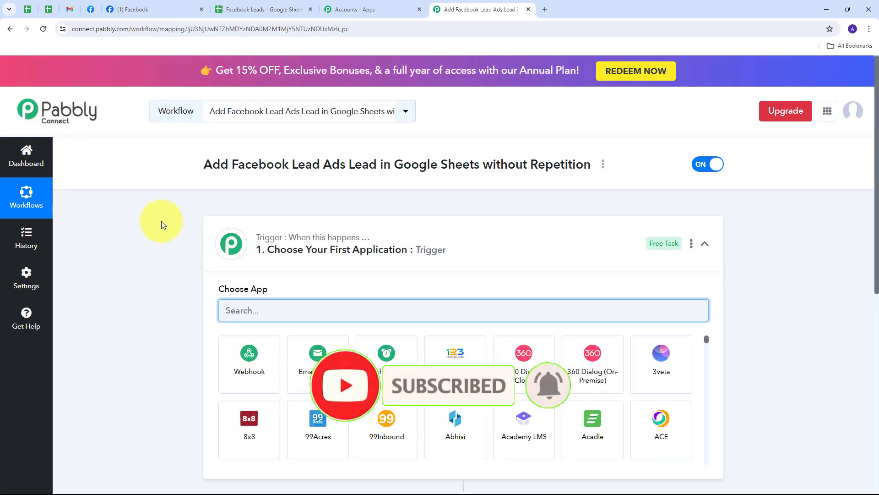
Set the workflow's trigger to the Facebook Lead Ads app with the New Lead (Instant) event
scroll(161, 221, "down", 3)
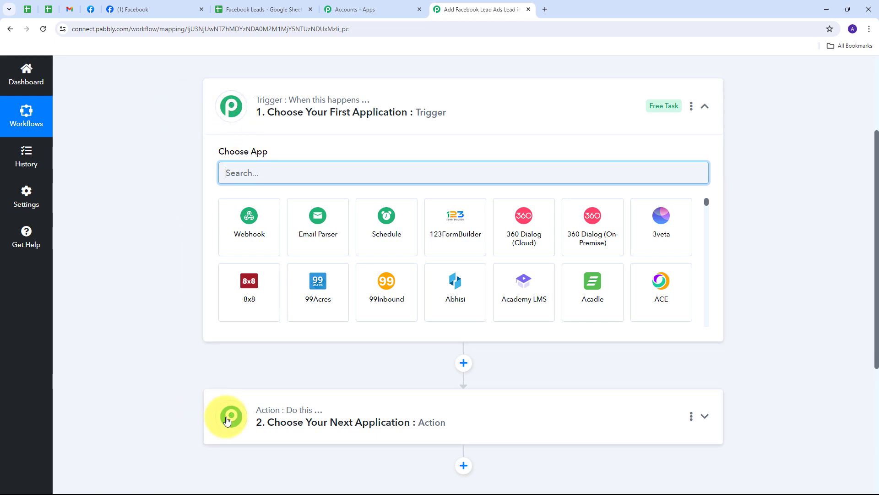
mouse_move(314, 99)
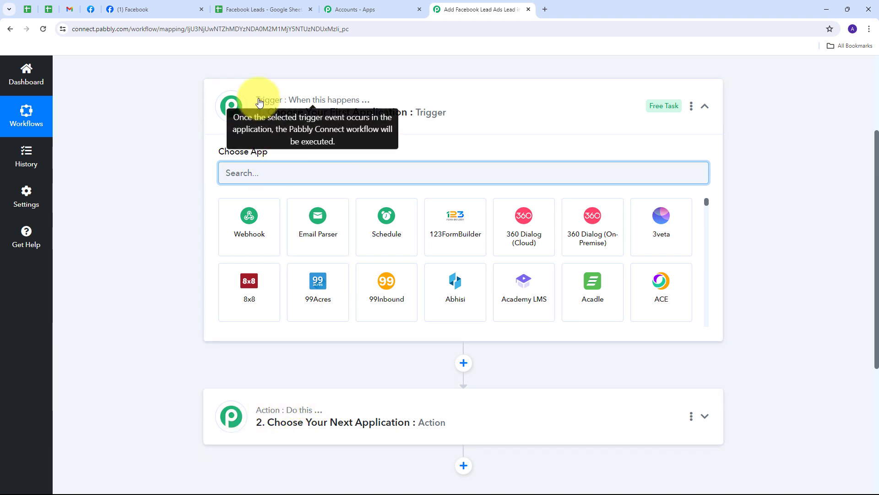
mouse_move(275, 415)
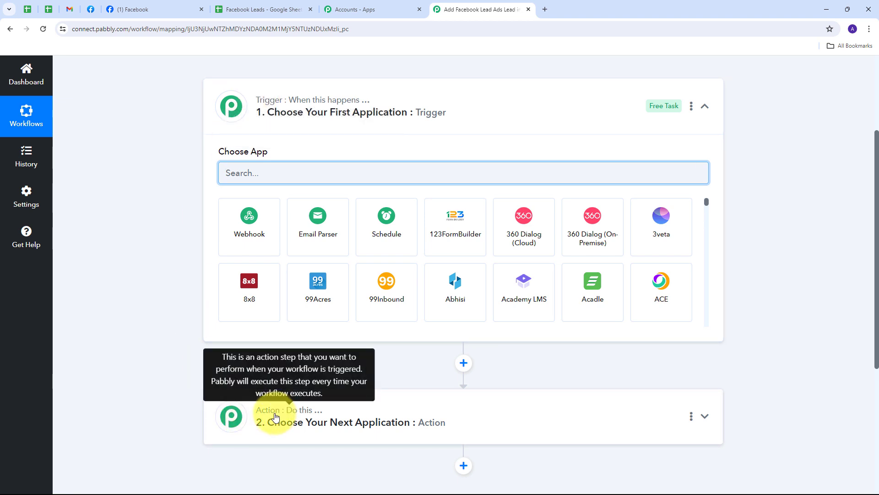
mouse_move(267, 107)
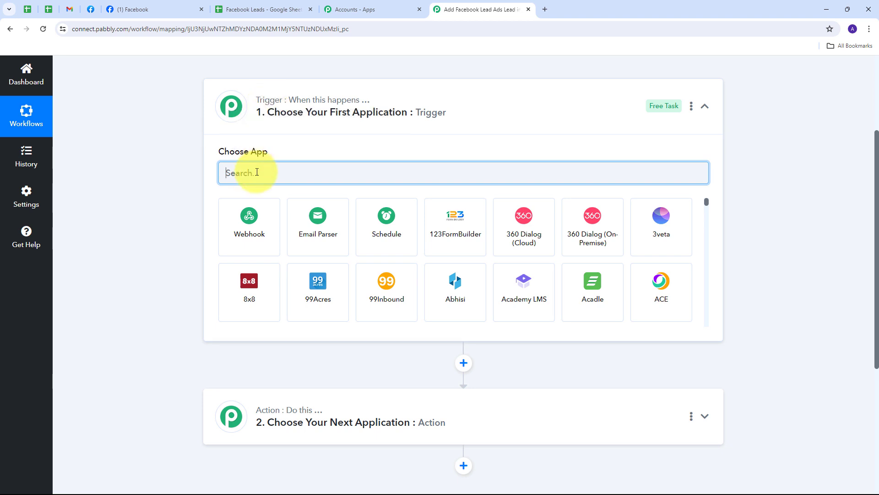
type("Facebook")
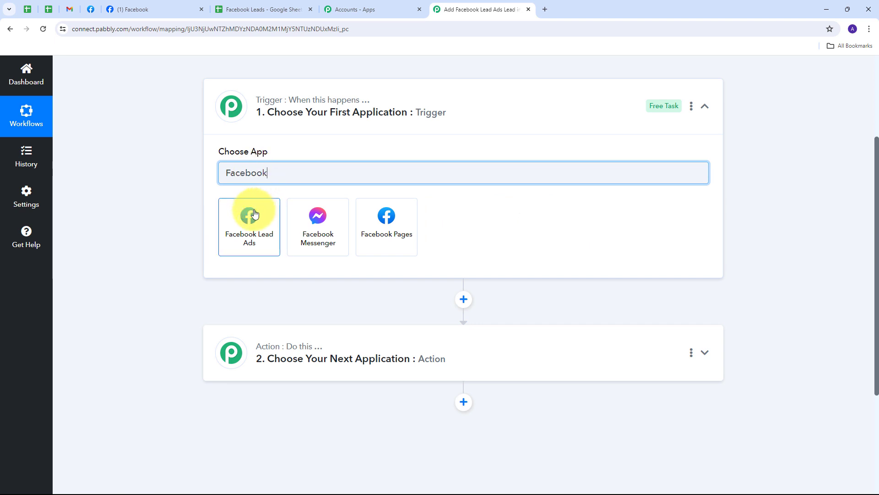
left_click(251, 230)
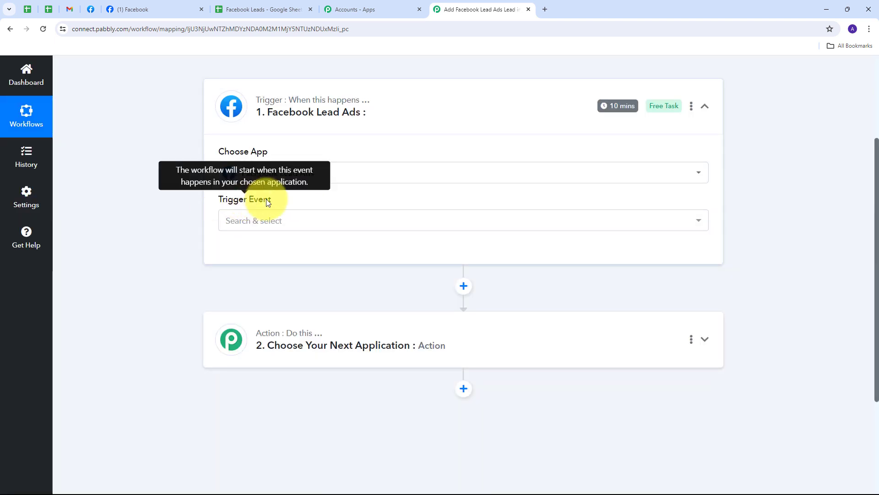
left_click(643, 224)
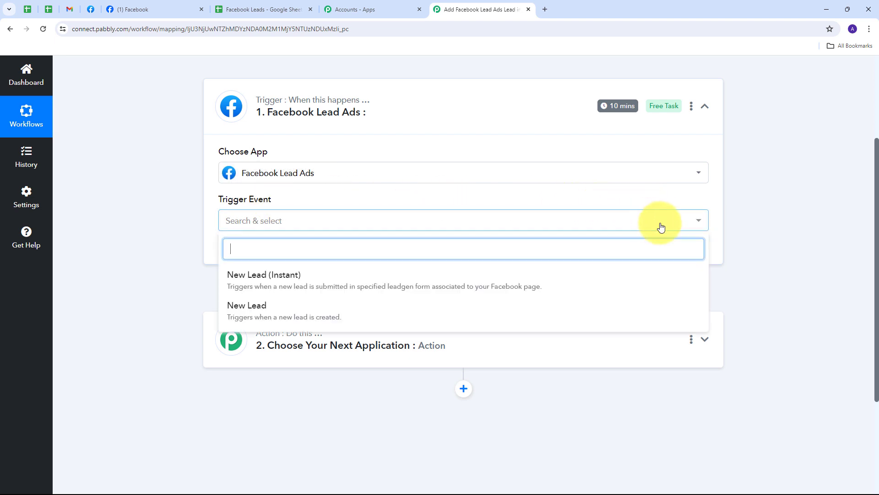
left_click(274, 280)
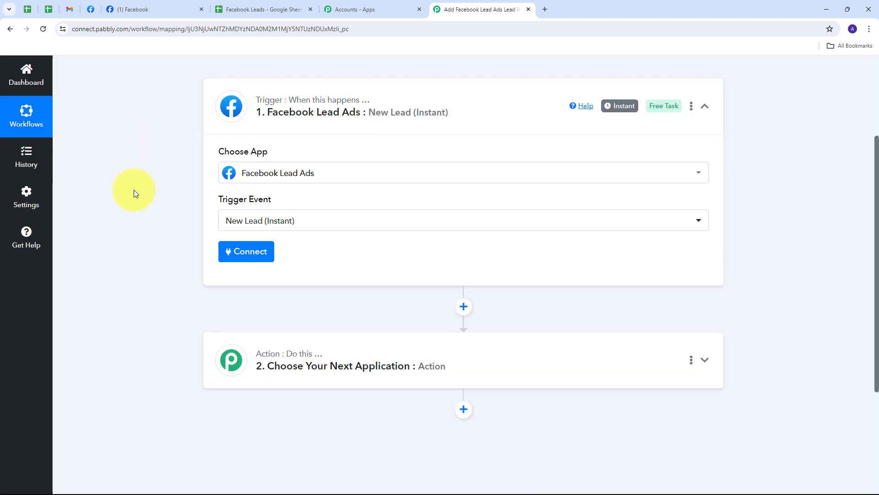
Connect the trigger to the Facebook Lead Ads account through a new connection, keeping the suggested connection name
left_click(244, 257)
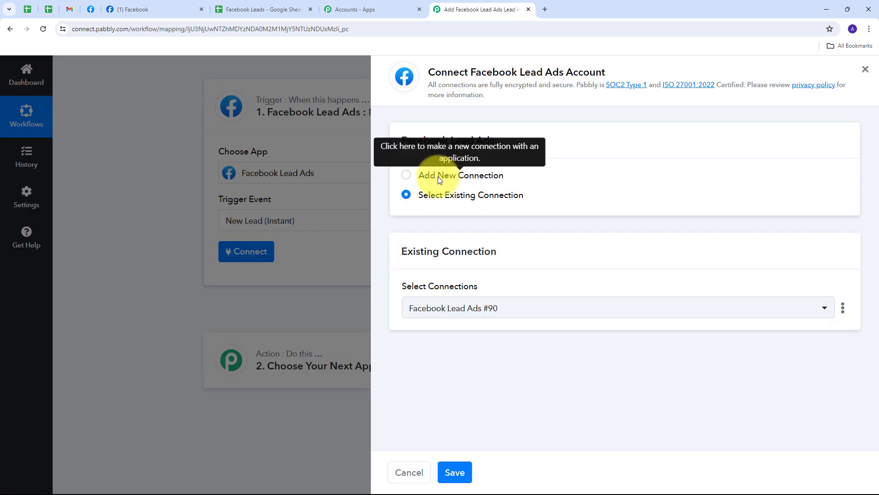
left_click(437, 177)
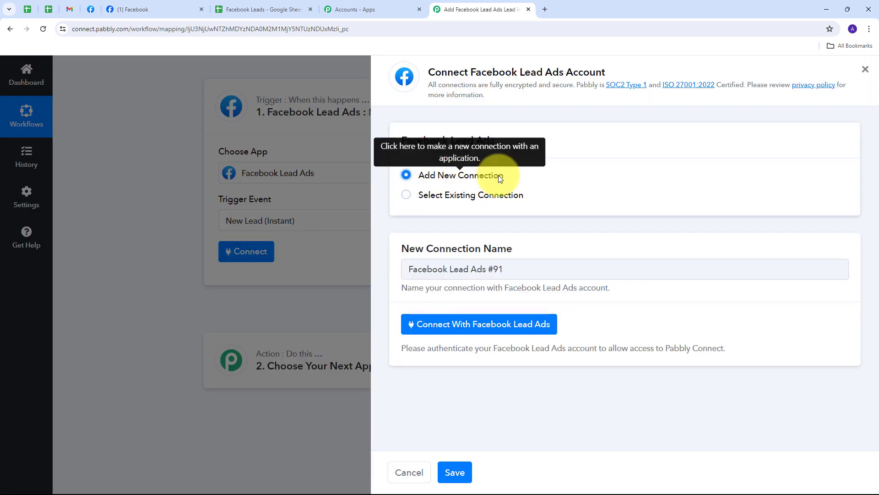
left_click(486, 328)
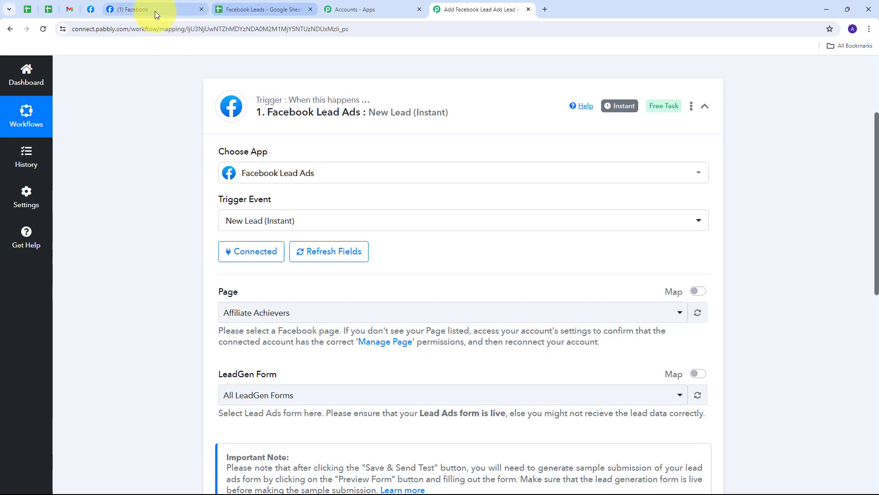
Check the Pabbly Connect page on Facebook and return to the workflow's trigger settings
left_click(150, 8)
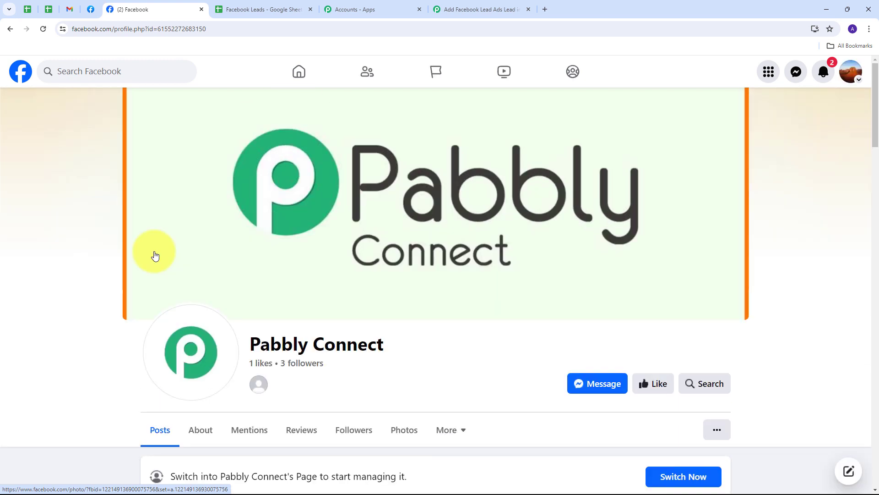
left_click(487, 7)
scroll(422, 192, "up", 1)
scroll(233, 206, "down", 1)
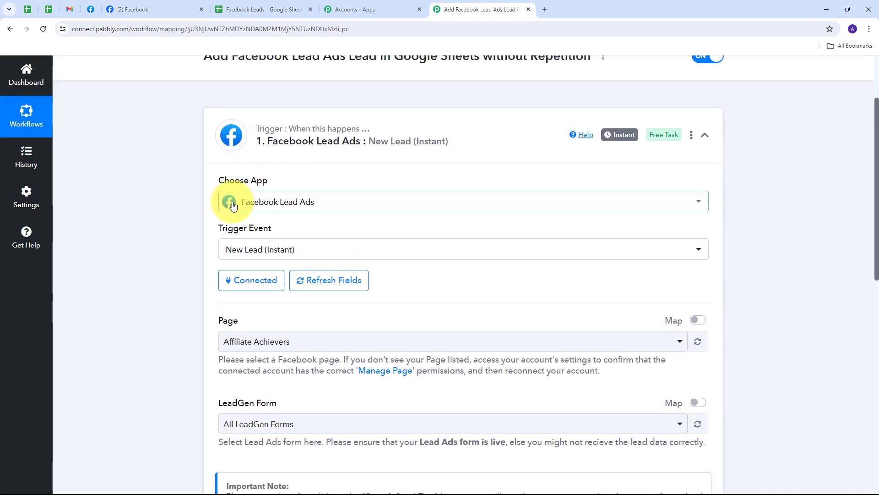
Look up the name of the Facebook page that collects the leads, and go back to the trigger's page setting
scroll(207, 202, "down", 2)
scroll(226, 210, "down", 1)
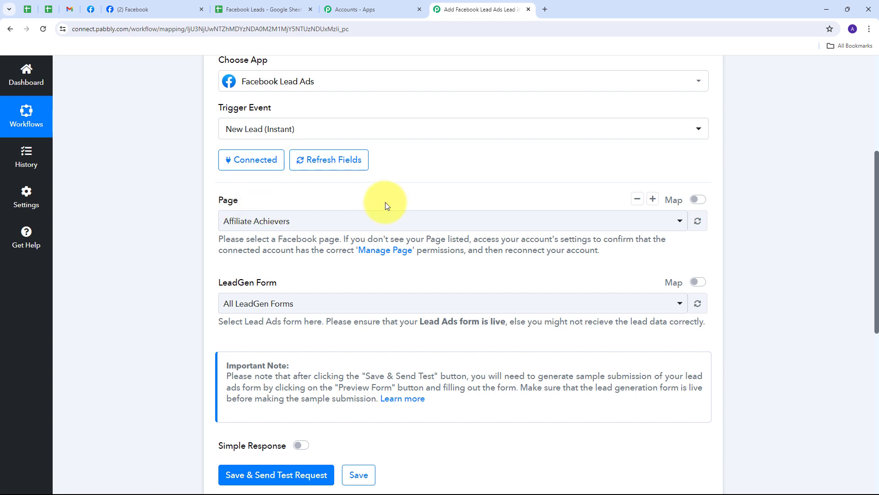
left_click(132, 10)
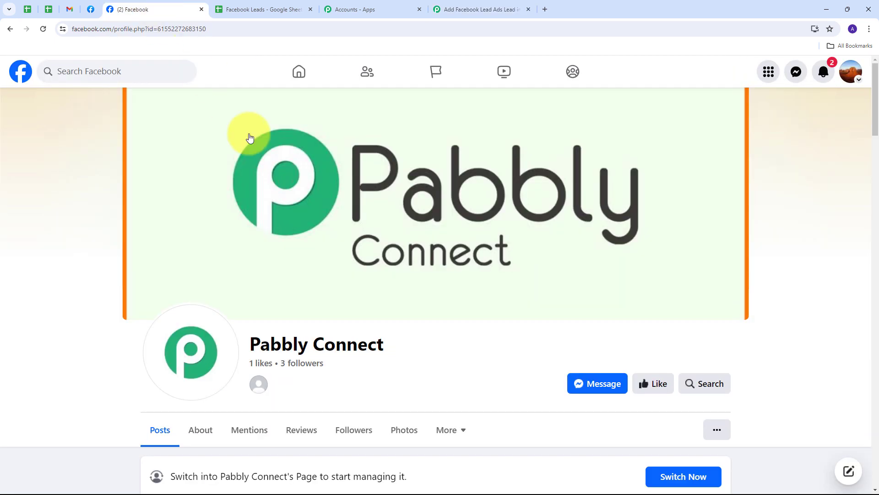
scroll(321, 151, "down", 1)
scroll(343, 174, "down", 2)
scroll(200, 195, "up", 1)
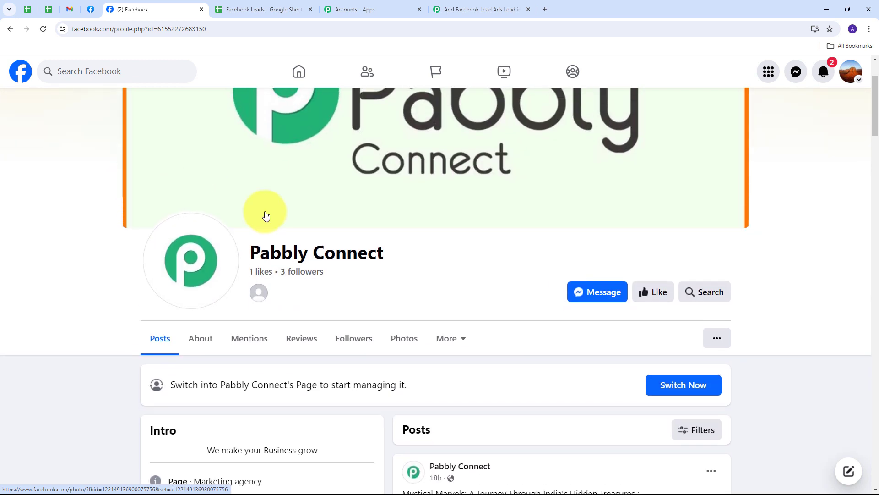
left_click_drag(249, 248, 398, 254)
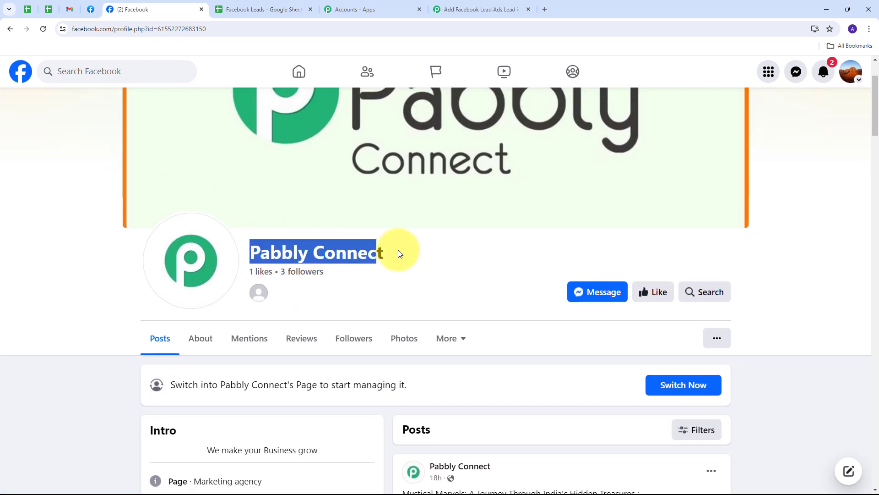
left_click(445, 250)
scroll(434, 293, "up", 2)
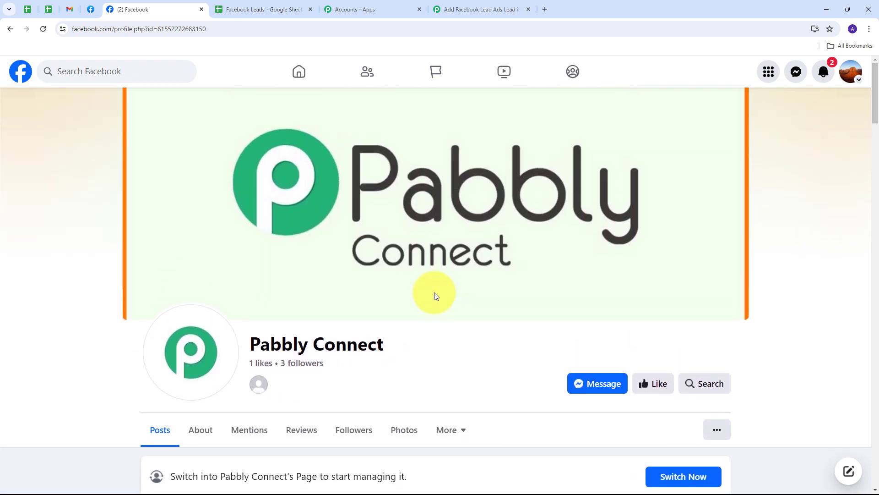
scroll(435, 296, "down", 2)
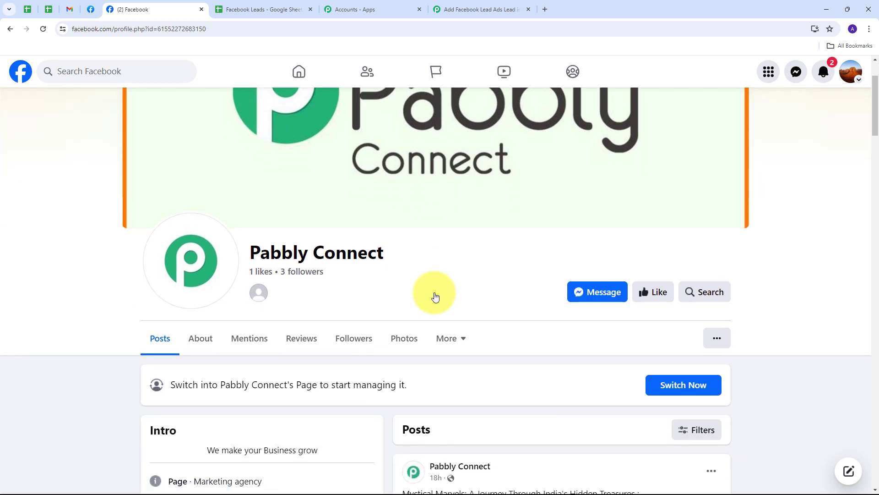
left_click_drag(245, 250, 399, 252)
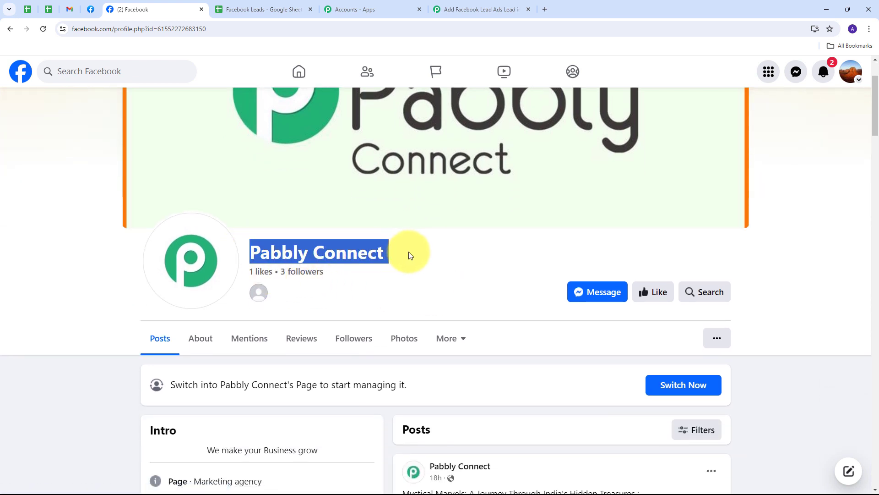
left_click(481, 9)
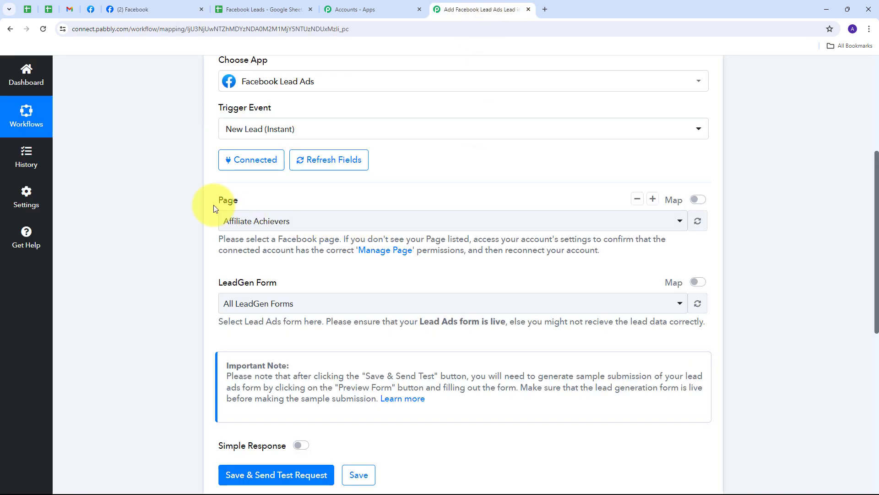
Search the trigger's Facebook pages for "pabbly" and choose the Pabbly Connect page
left_click(508, 221)
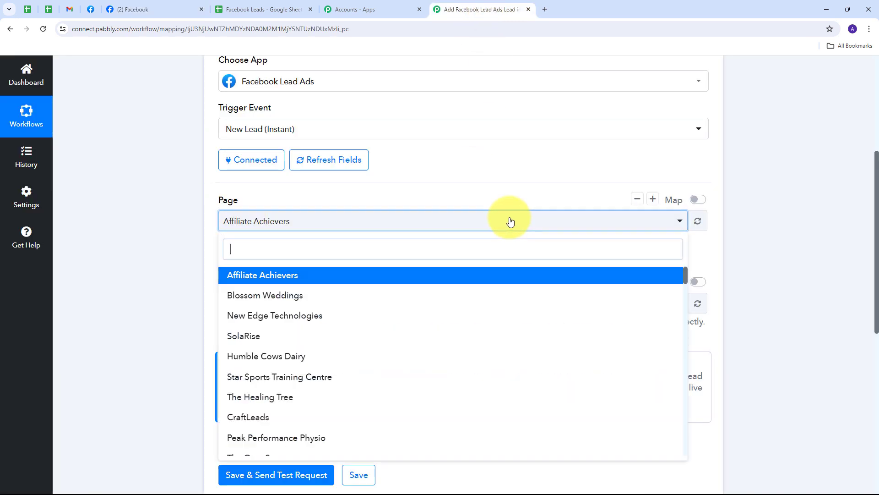
scroll(342, 316, "down", 5)
scroll(341, 315, "up", 5)
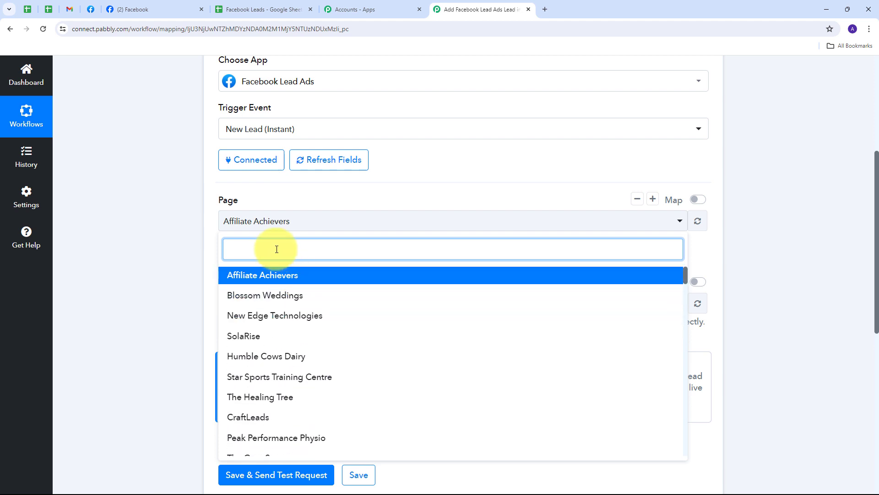
type("pabbly")
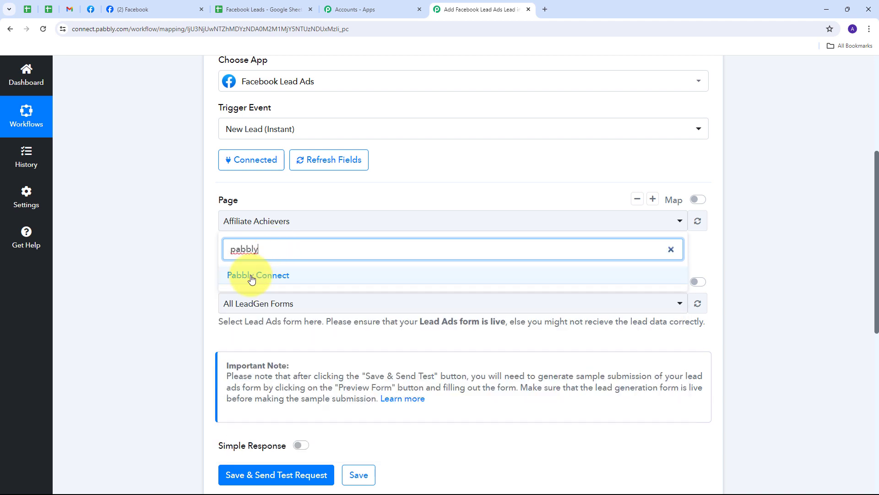
left_click(277, 277)
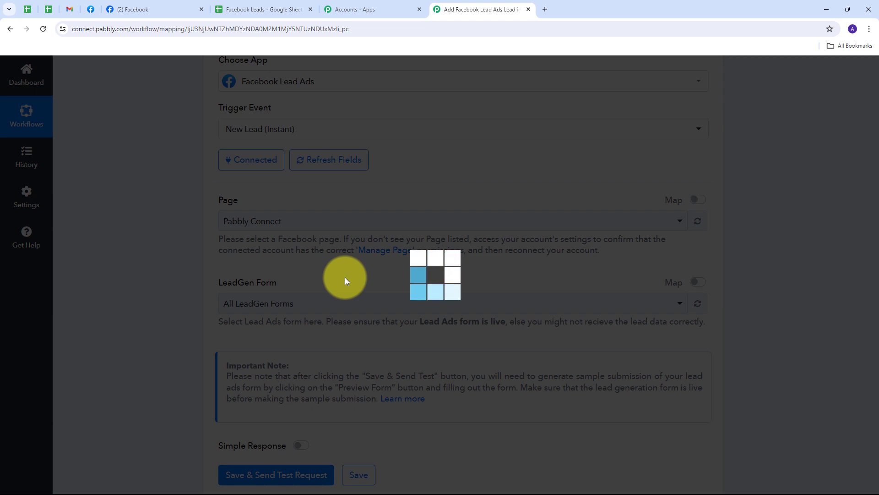
Set the trigger's lead form to All LeadGen Forms, and save the trigger while sending a test request
scroll(255, 265, "down", 1)
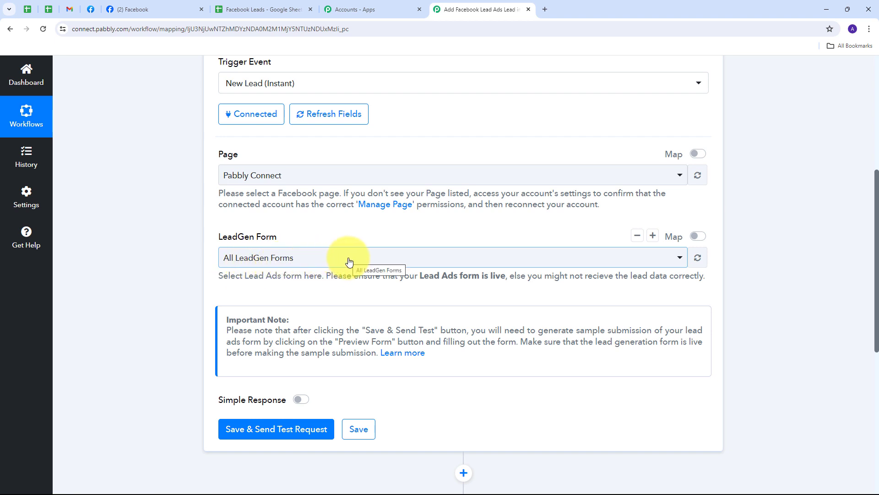
left_click(459, 261)
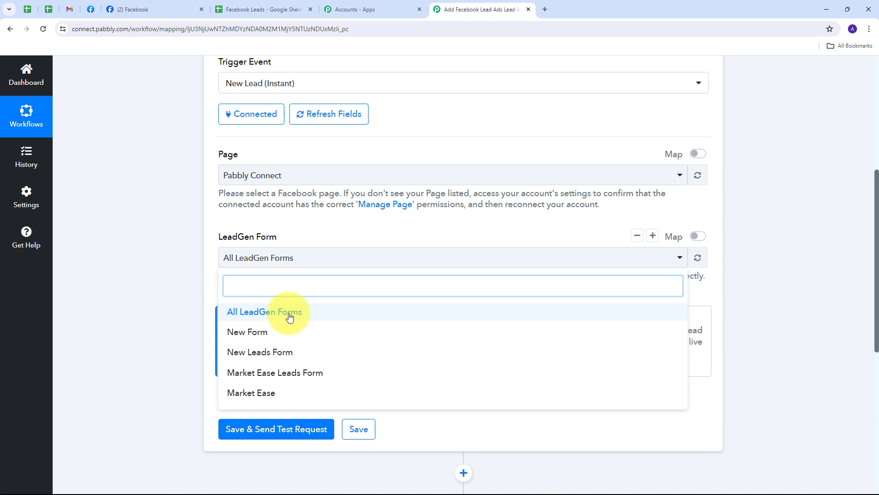
left_click(252, 317)
scroll(378, 284, "down", 1)
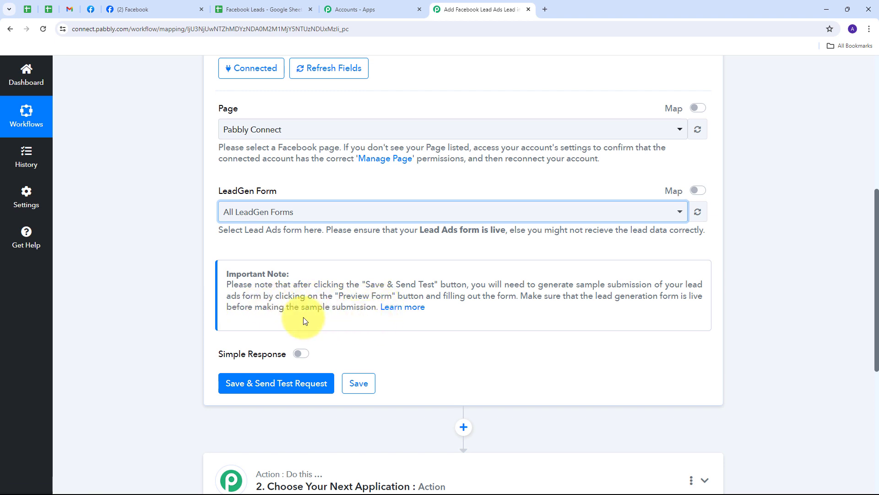
scroll(303, 317, "down", 1)
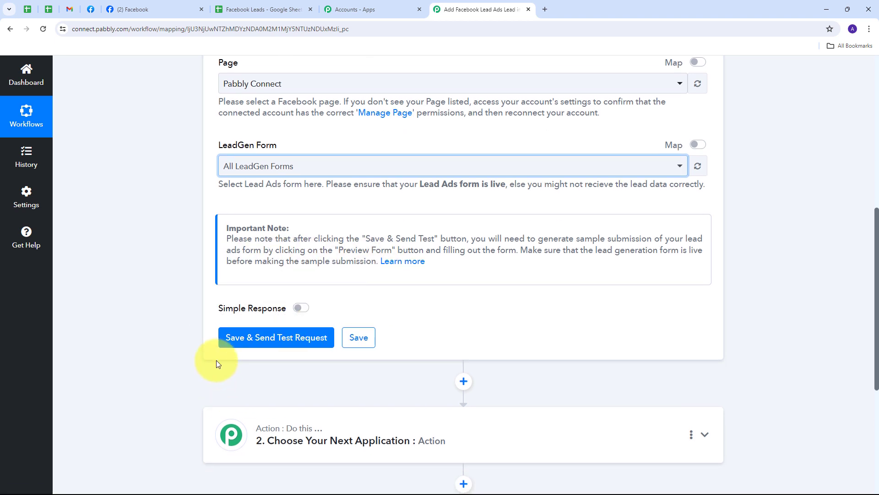
left_click(275, 337)
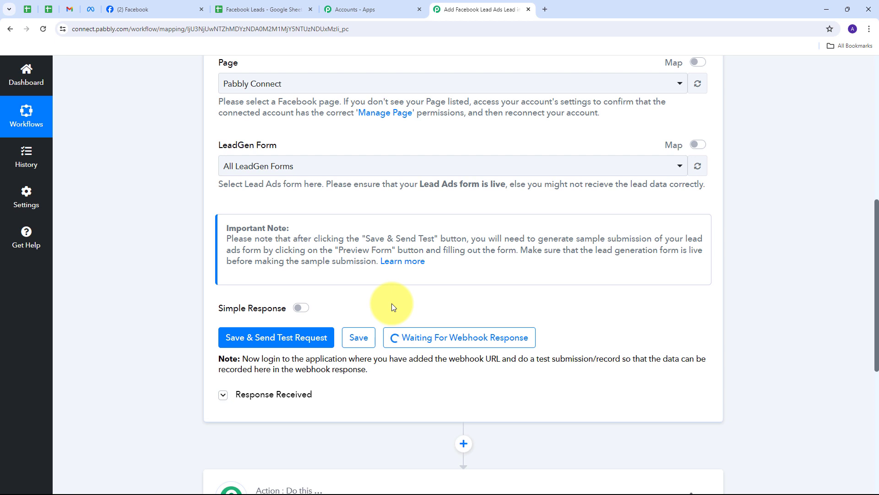
Switch to the Meta for Developers site and open the Lead Ads RTU Debug Tool from its tools list
left_click(90, 12)
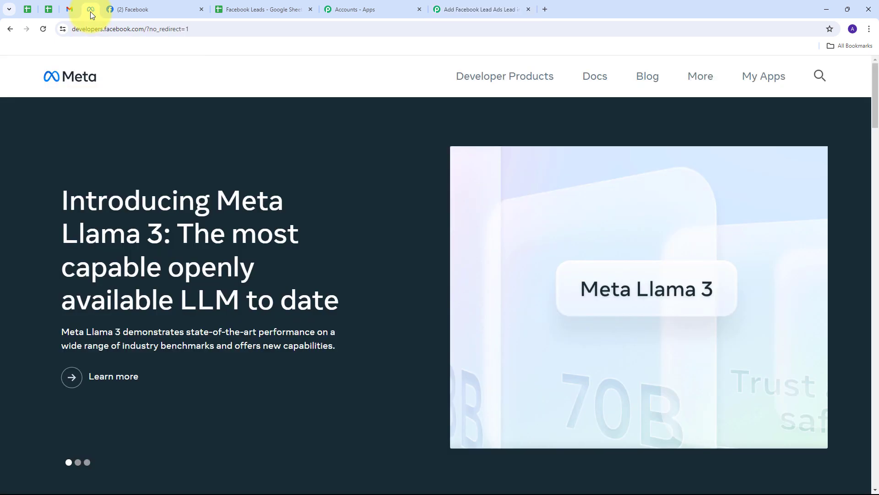
left_click(692, 75)
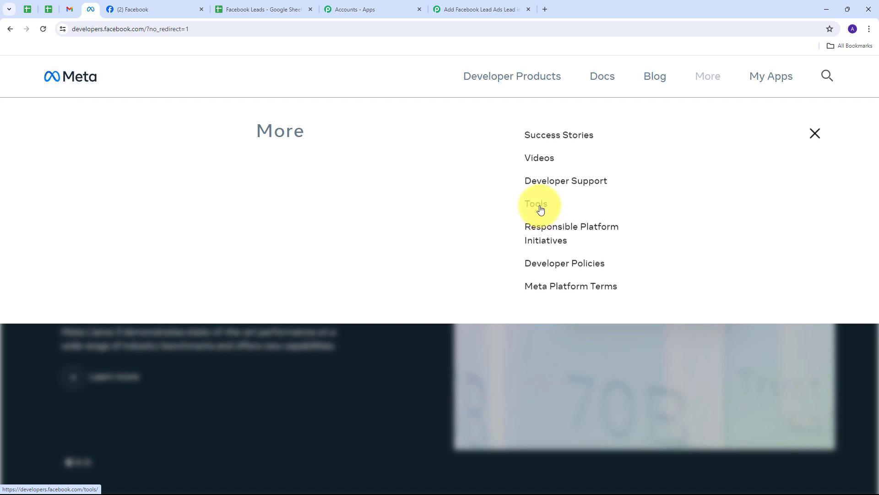
left_click(542, 210)
scroll(293, 248, "down", 6)
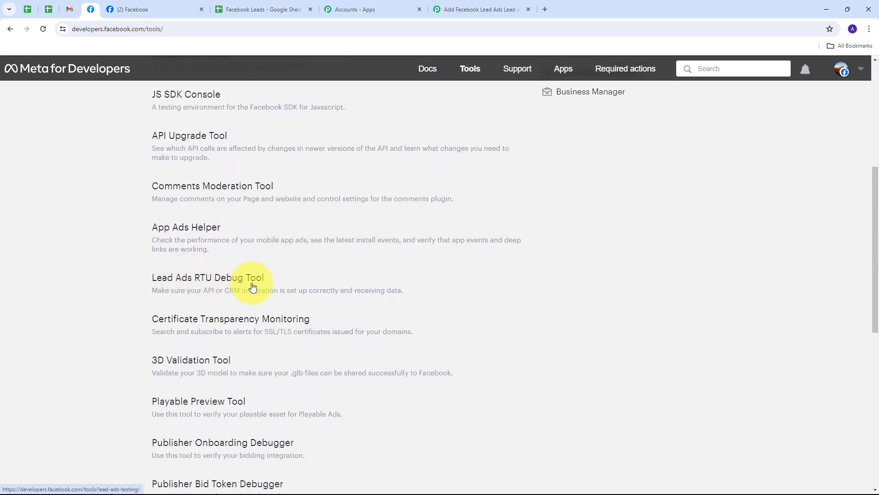
left_click(205, 280)
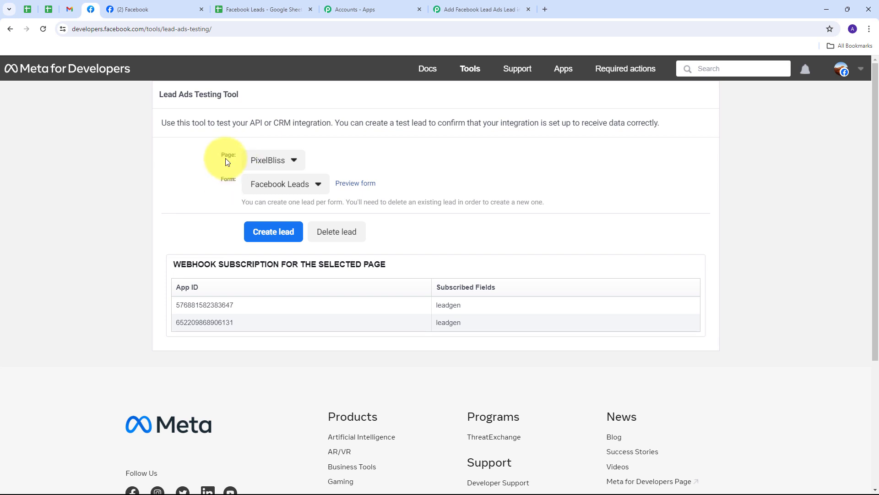
Set the page in the Lead Ads Testing Tool to Pabbly Connect
left_click(296, 164)
scroll(322, 282, "down", 4)
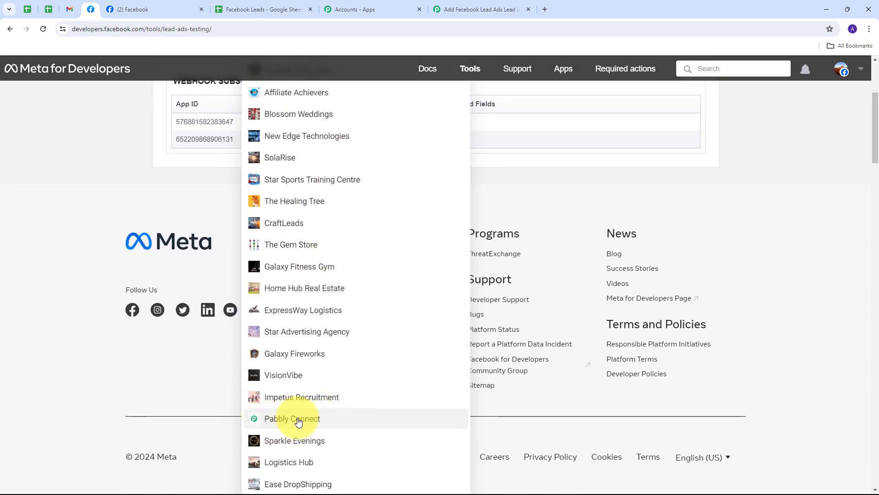
left_click(298, 421)
scroll(302, 286, "up", 4)
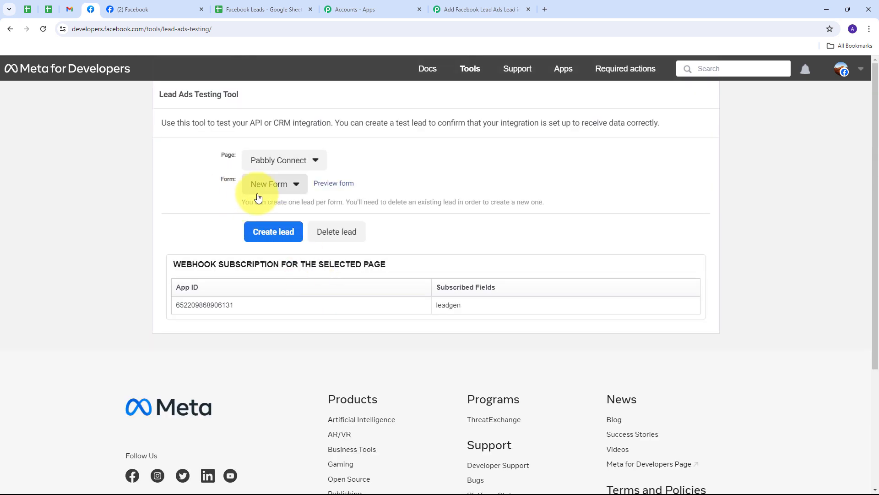
Preview the New Form lead form and enter the test lead's first and last name
left_click(332, 183)
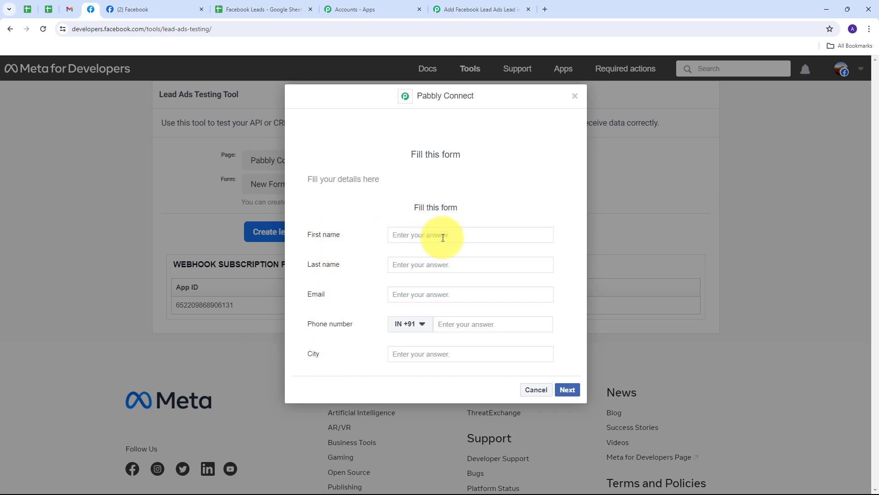
left_click(414, 235)
type("John")
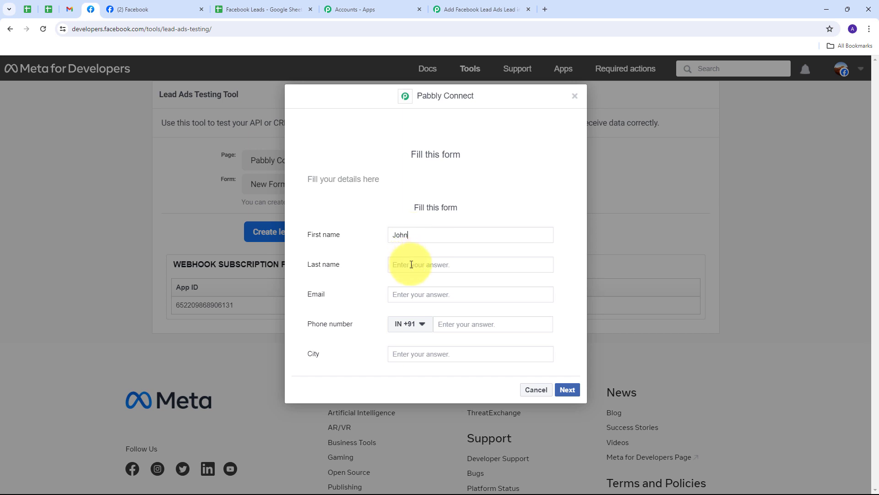
left_click(411, 264)
type("Karas")
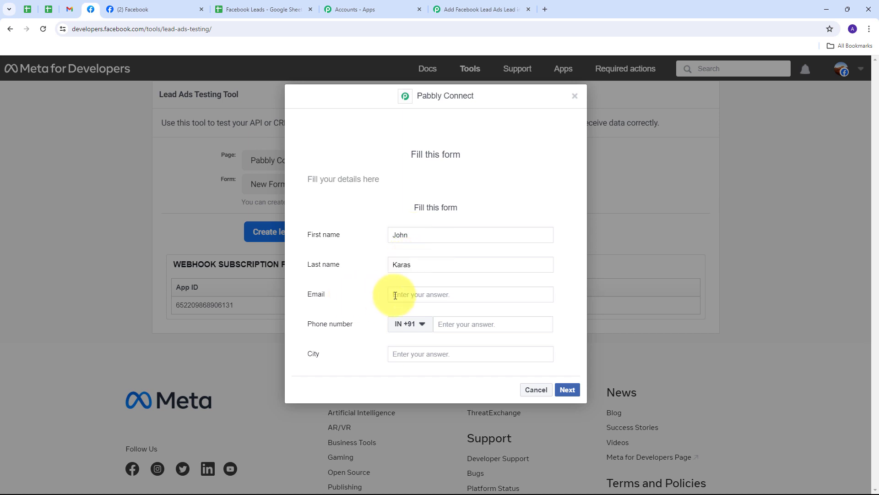
Fill in the test lead's email and phone number, and enter Bhopal as the city
left_click(410, 296)
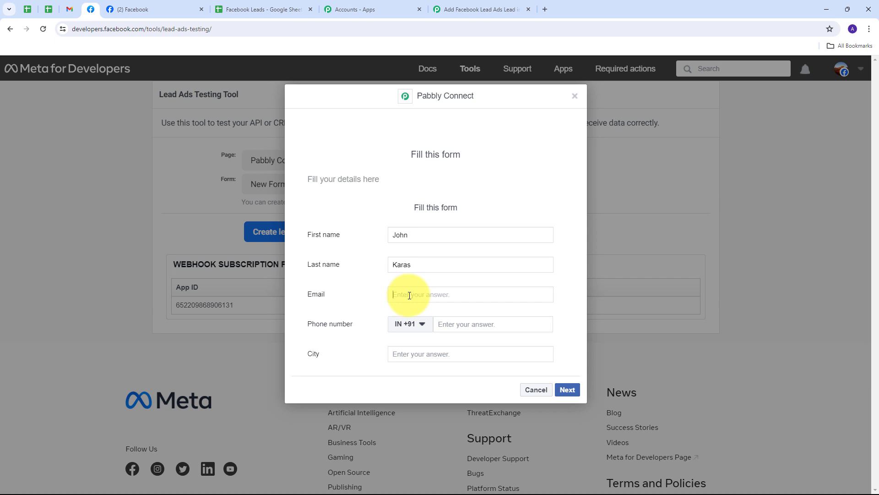
key("ctrl+v")
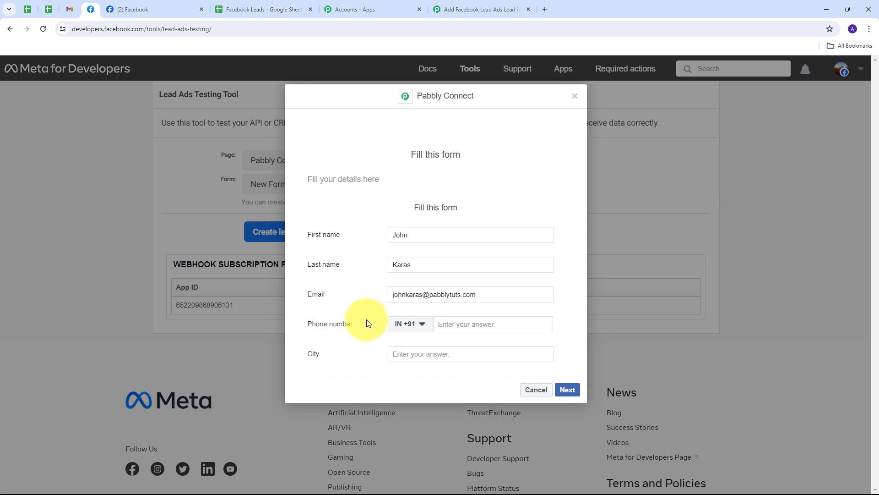
left_click(471, 326)
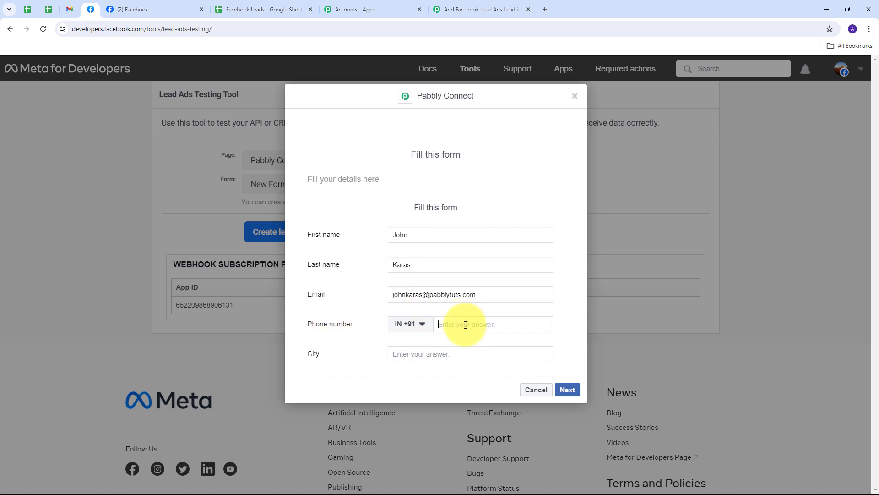
key("ctrl+v")
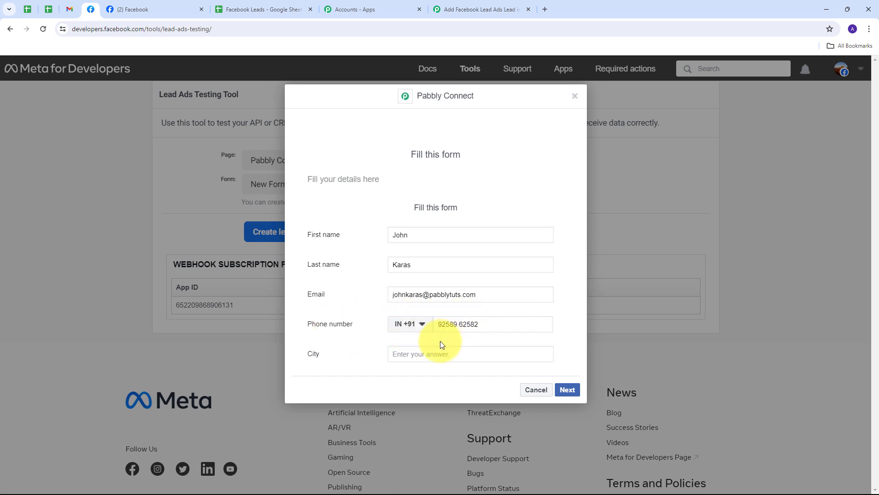
left_click(416, 355)
type("Bhopal")
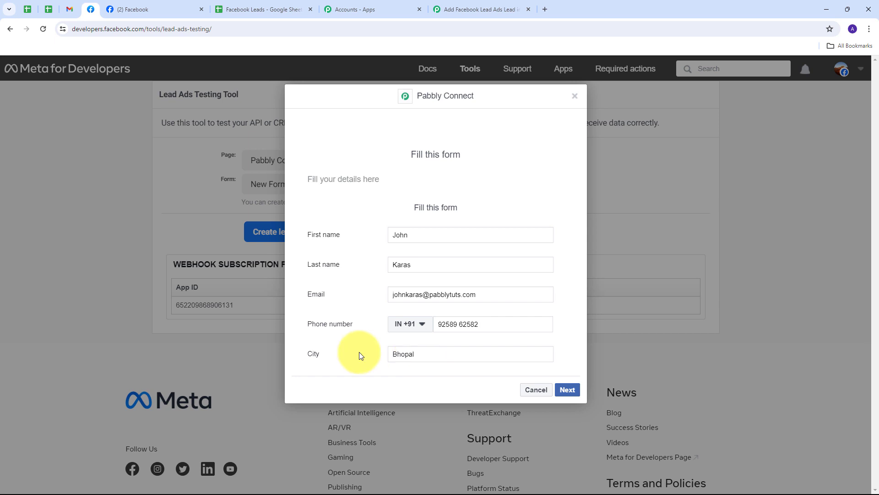
Submit the test lead and check the response captured by the trigger in the Pabbly Connect workflow
left_click(568, 389)
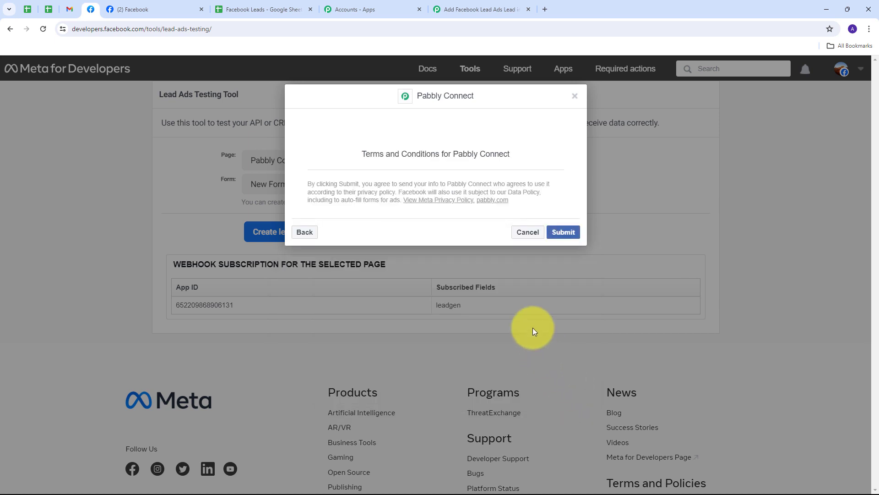
left_click(567, 233)
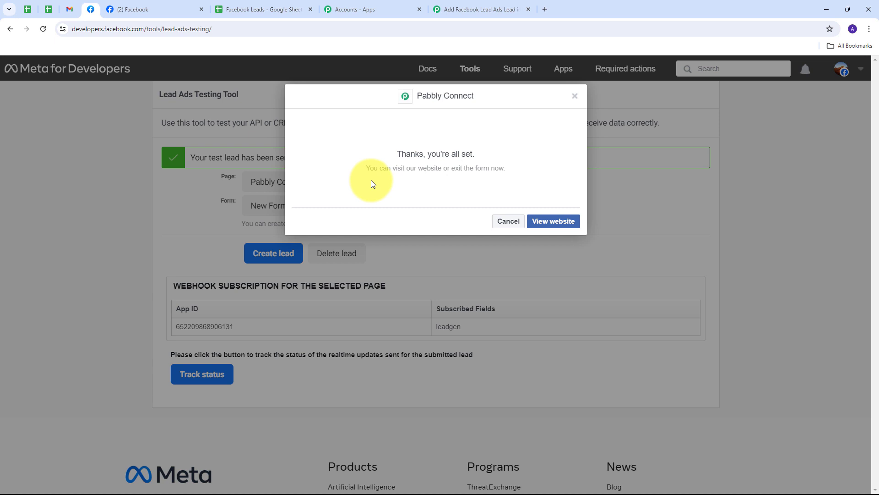
left_click(462, 10)
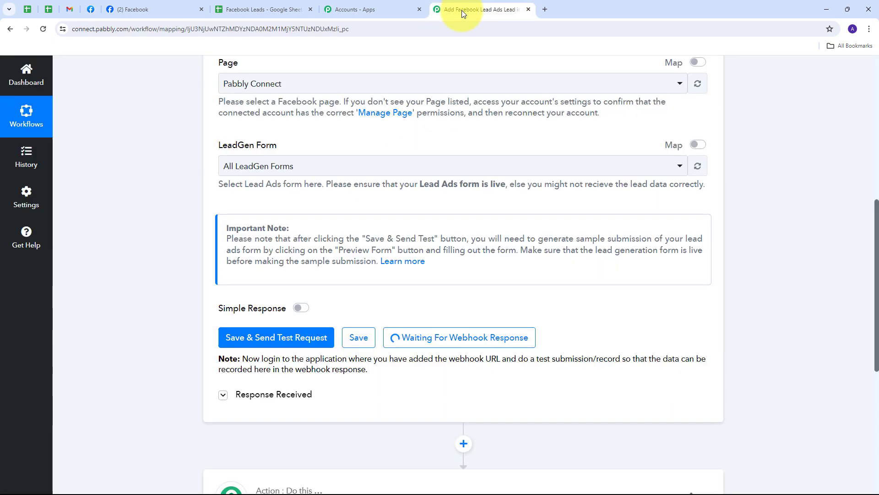
scroll(597, 227, "down", 5)
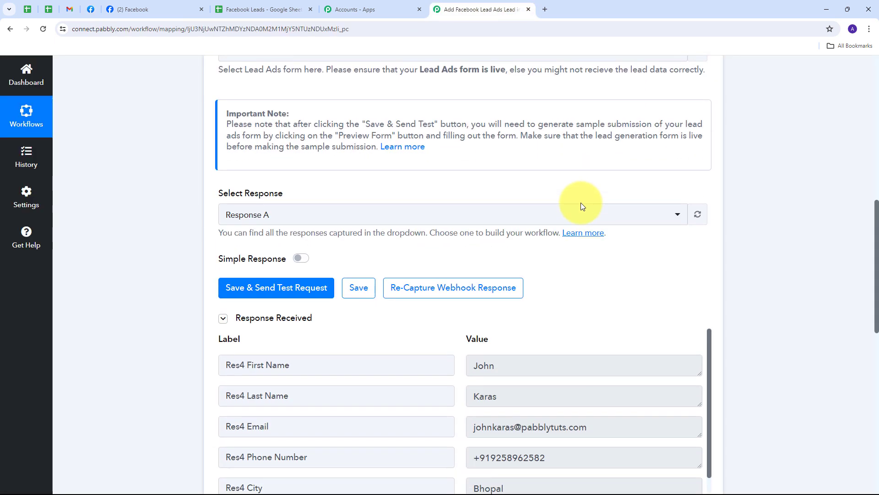
Review the captured test lead's first name, last name, email, phone number and city in the trigger response
scroll(590, 197, "down", 1)
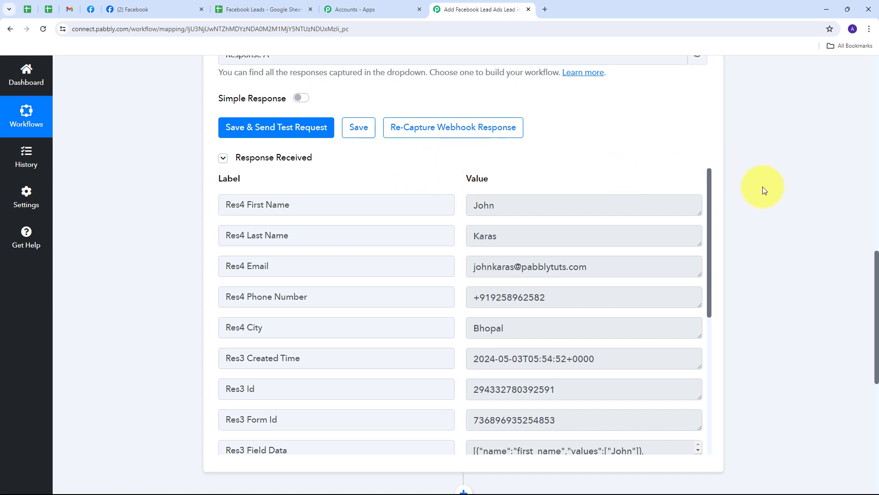
scroll(762, 190, "down", 1)
scroll(602, 220, "up", 1)
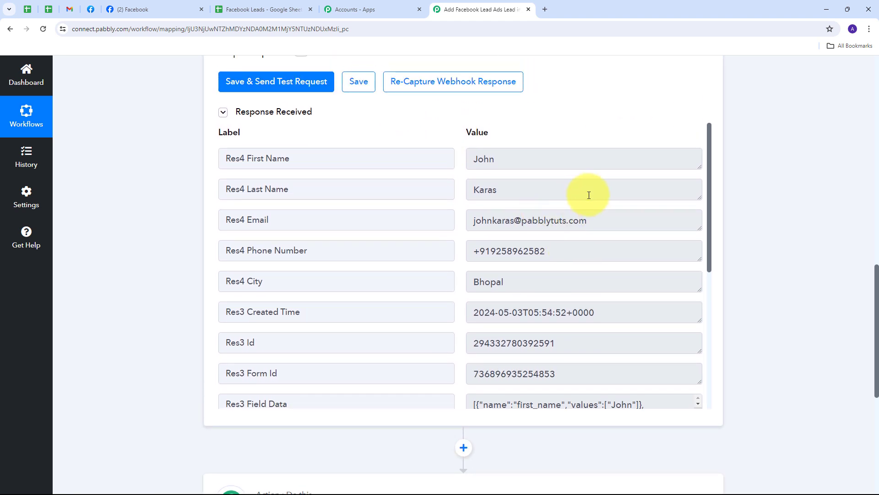
scroll(589, 195, "down", 2)
scroll(589, 195, "up", 2)
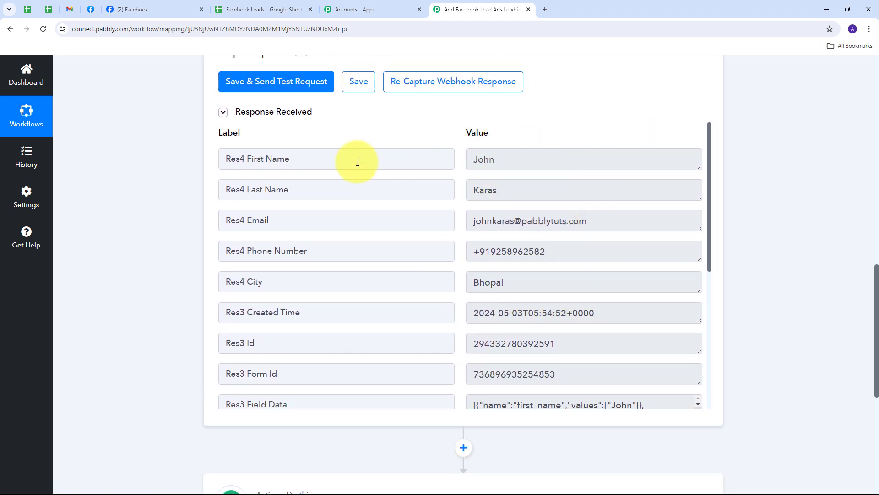
double_click(522, 159)
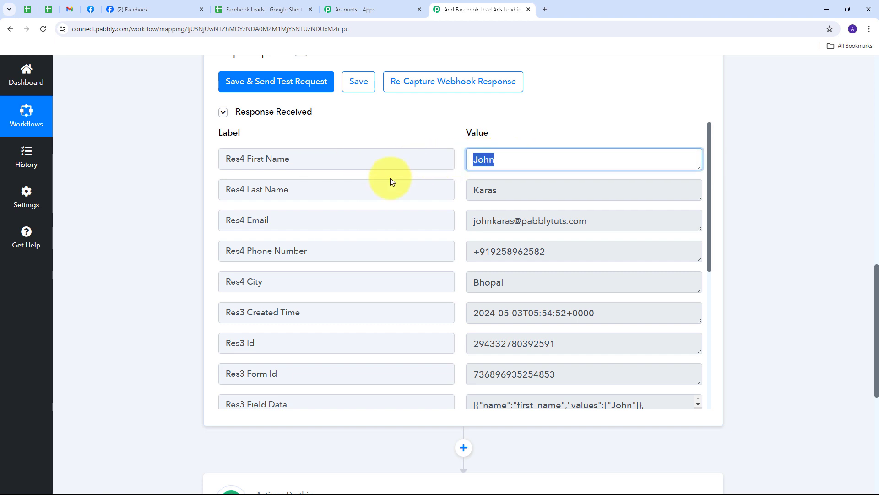
double_click(549, 188)
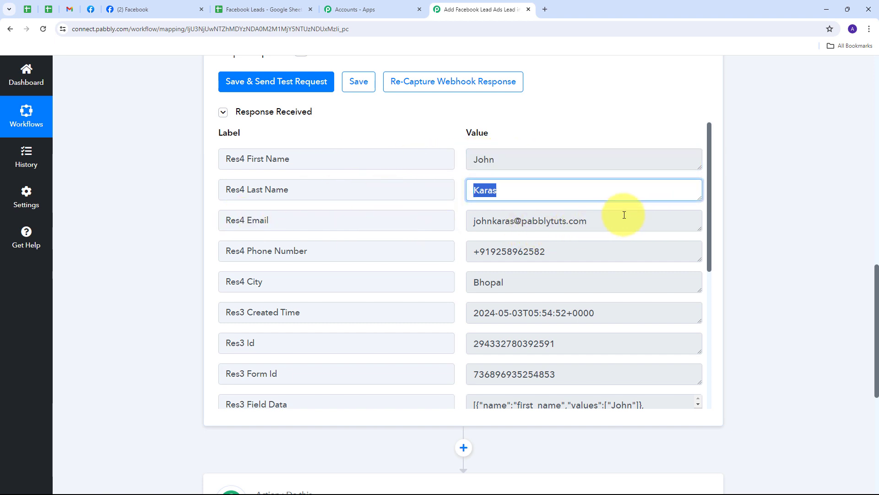
left_click_drag(595, 222, 445, 221)
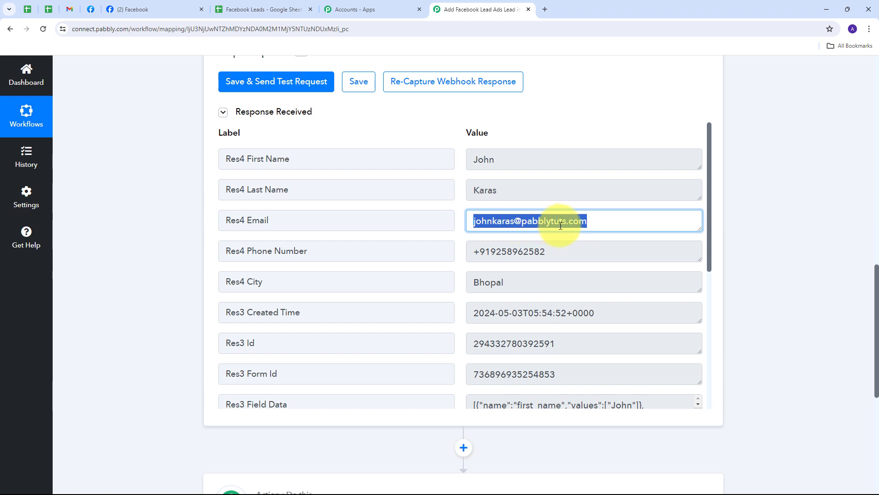
left_click_drag(573, 255, 473, 249)
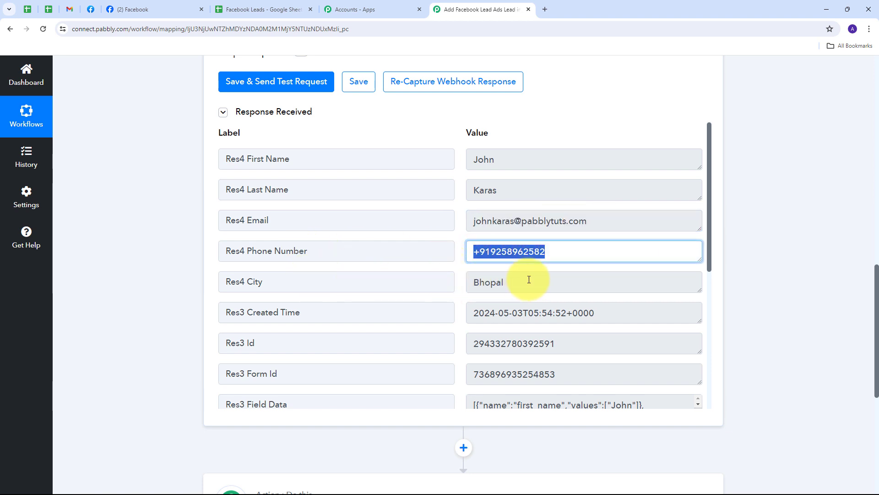
left_click_drag(526, 279, 398, 283)
left_click(461, 262)
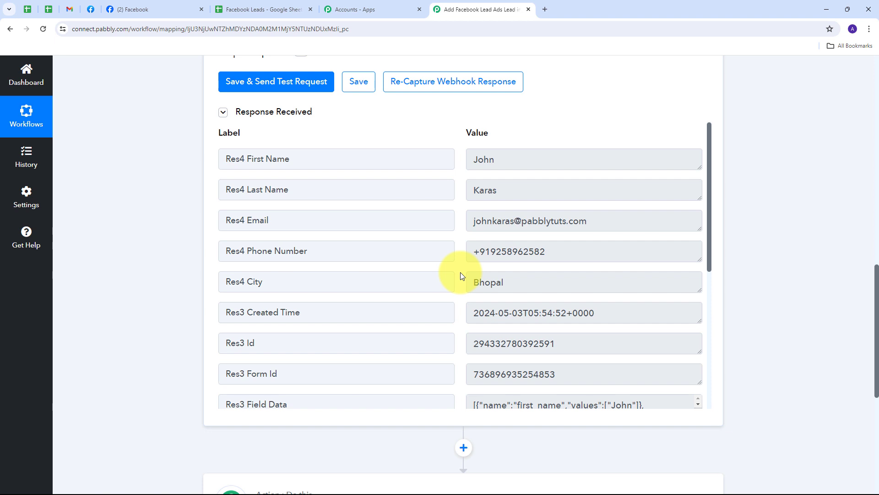
Expand the second workflow step and choose Google Sheets as its action app
scroll(460, 276, "down", 5)
scroll(797, 269, "down", 6)
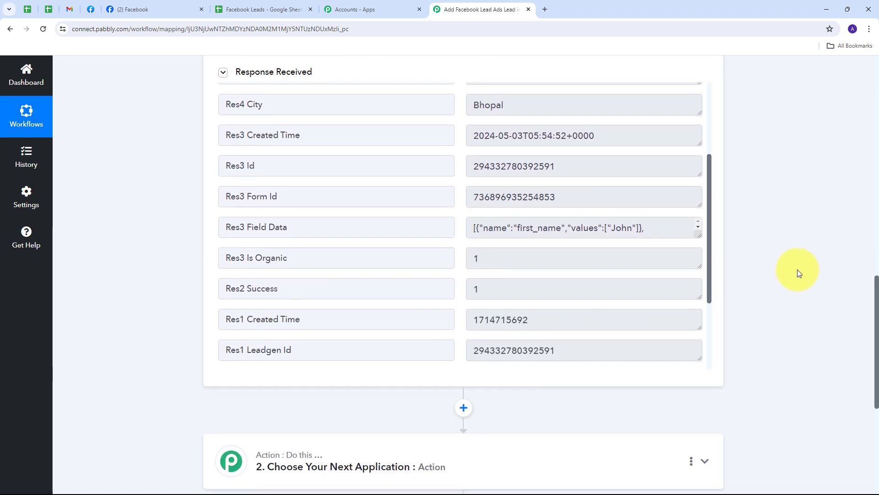
left_click(561, 233)
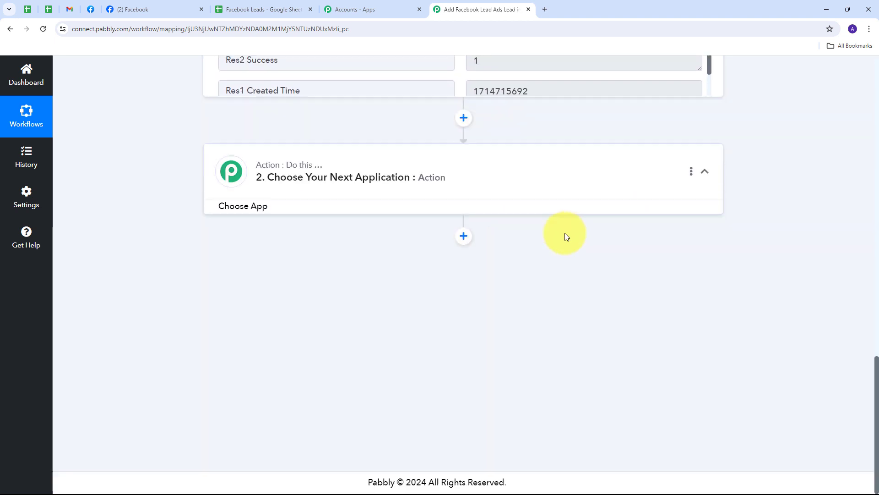
scroll(303, 178, "up", 4)
left_click(265, 249)
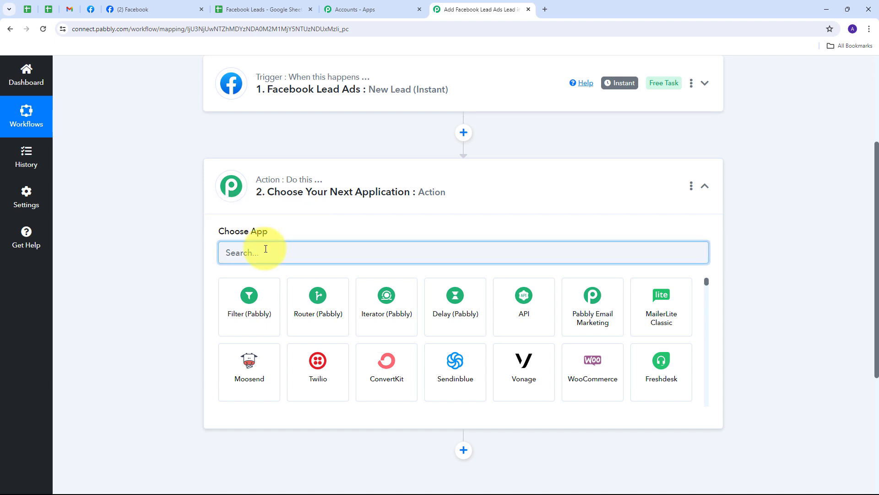
type("Google sheets")
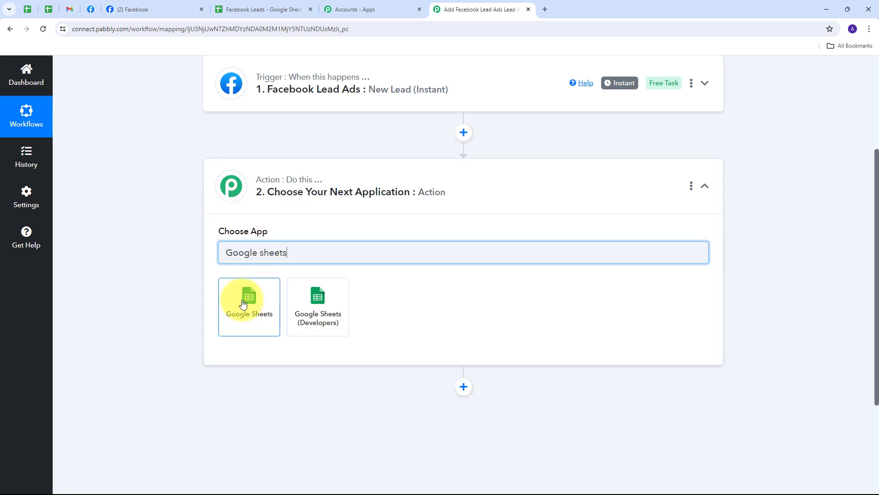
left_click(259, 303)
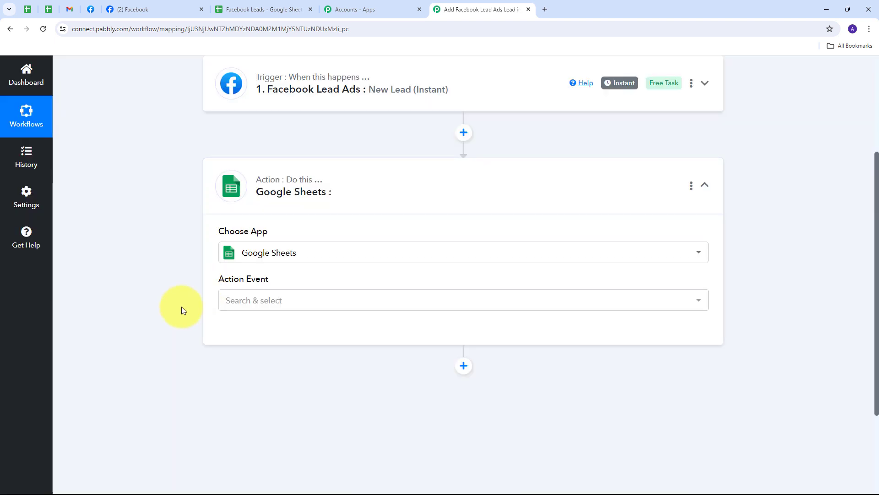
Set the Google Sheets action event to Lookup Spreadsheet Rows V2
left_click(399, 306)
scroll(323, 213, "down", 3)
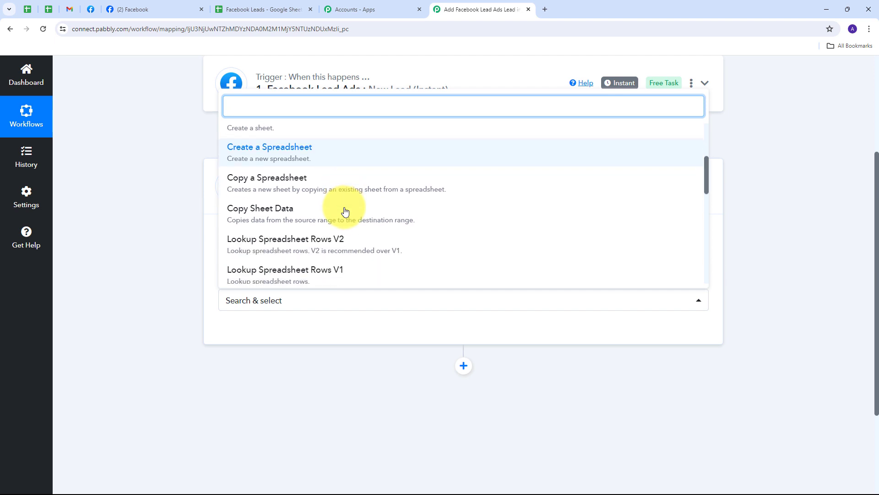
scroll(345, 211, "down", 1)
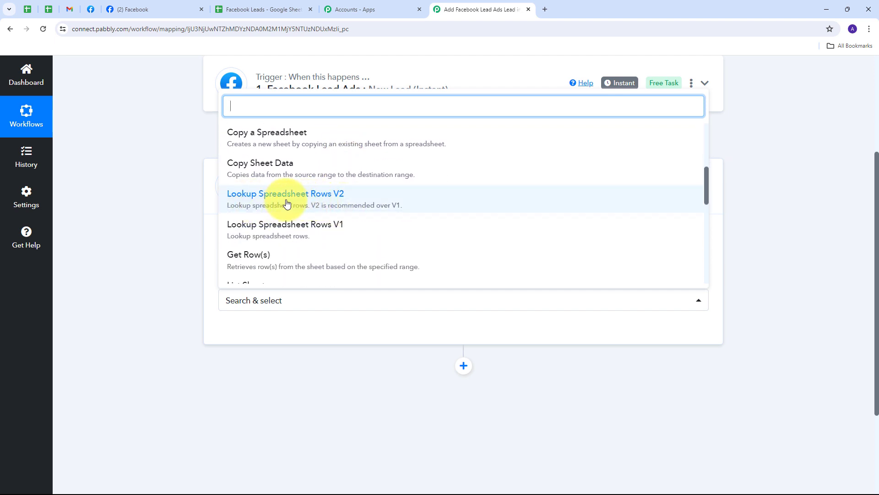
left_click(312, 203)
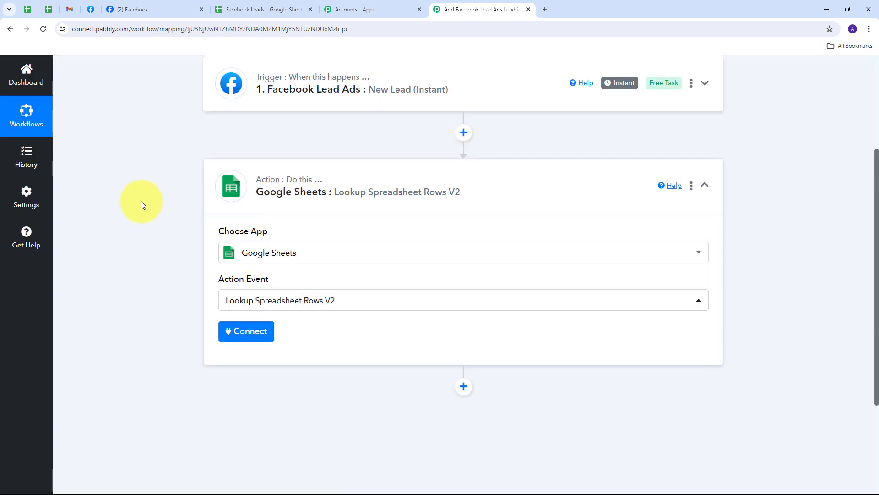
Add a new Google Sheets connection by signing in with Google and allowing Pabbly Connect access to the account
left_click(245, 337)
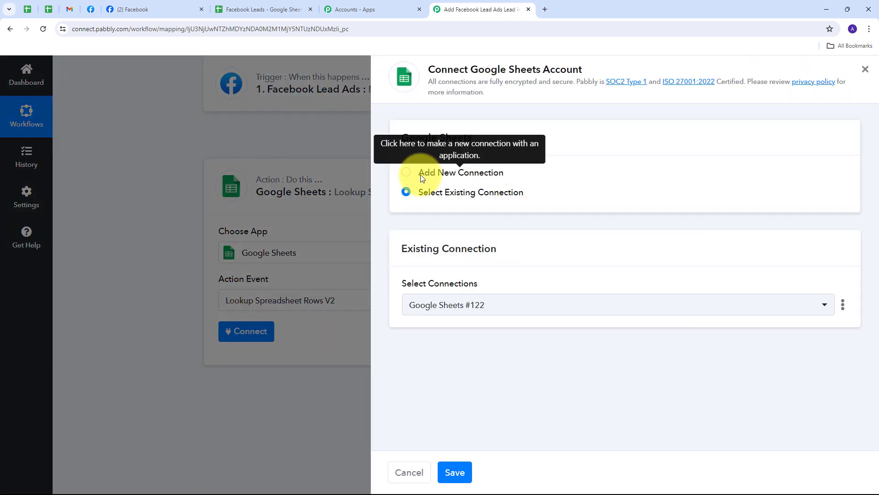
left_click(421, 177)
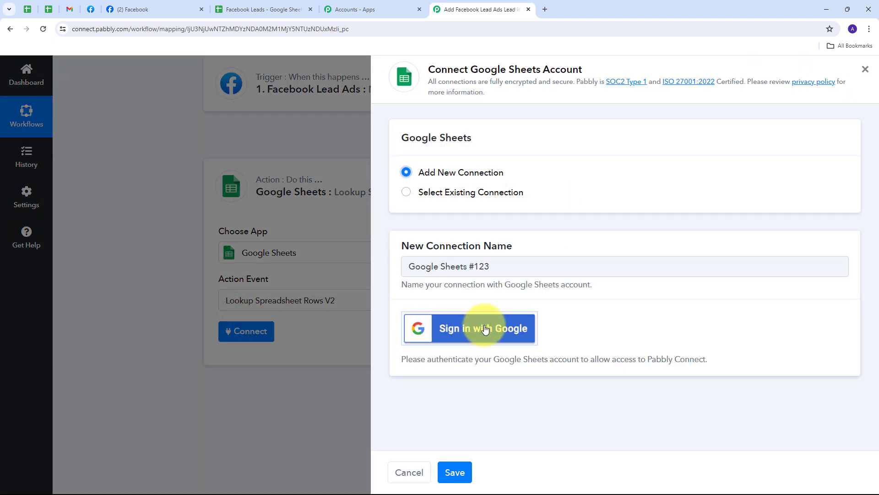
left_click(467, 331)
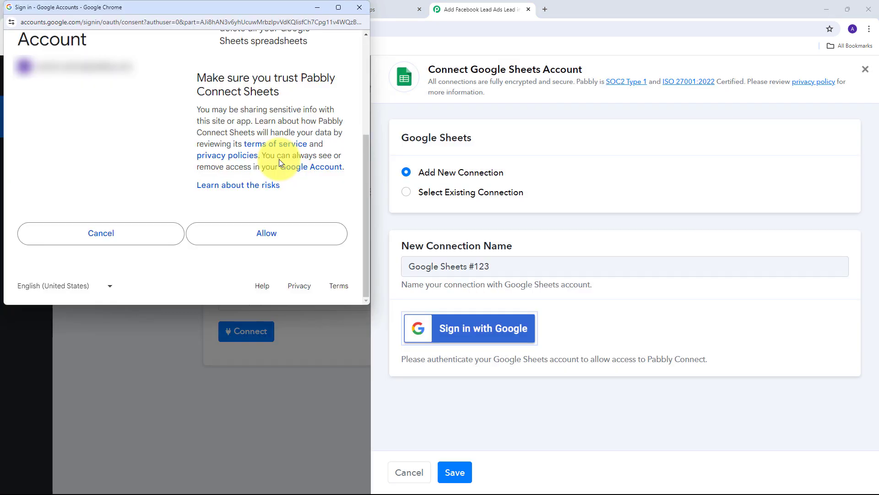
left_click(268, 234)
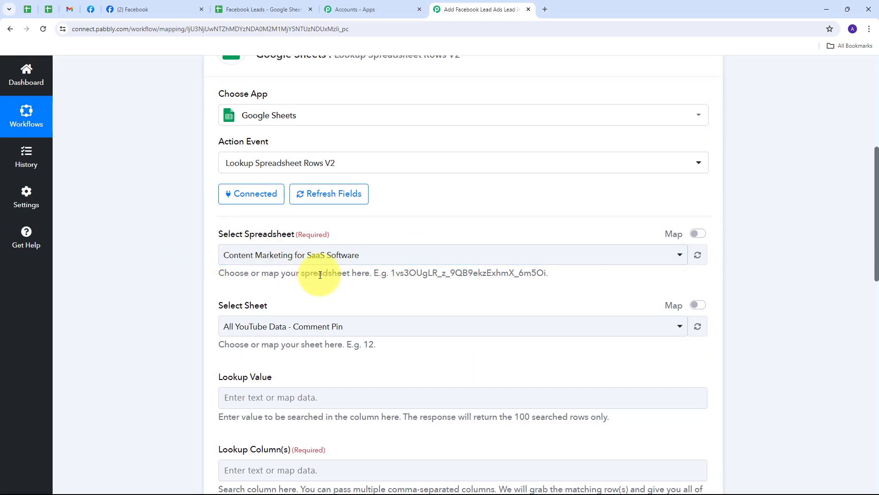
scroll(325, 274, "down", 3)
scroll(324, 274, "up", 3)
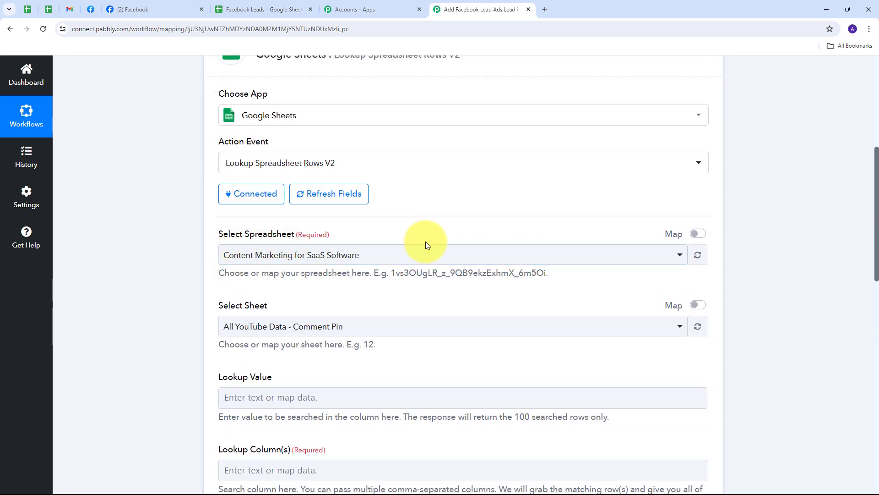
Check the existing leads in the Facebook Leads spreadsheet and select that spreadsheet for the row lookup
left_click(265, 9)
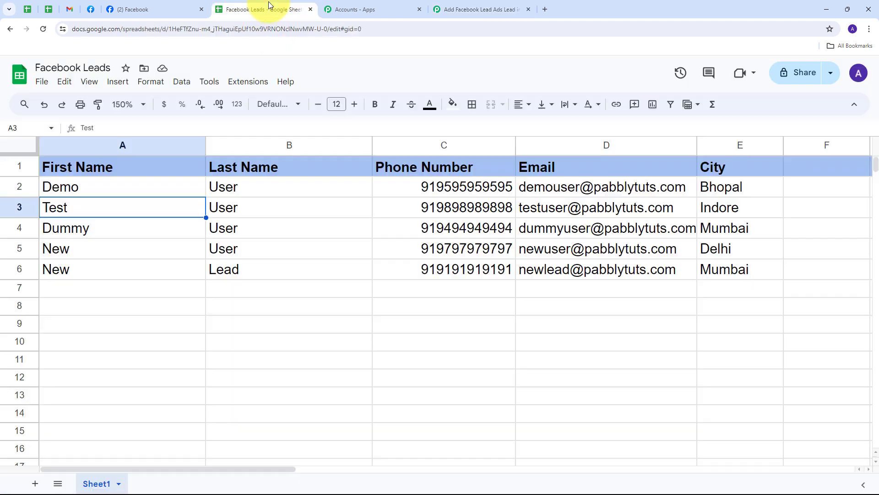
left_click(154, 291)
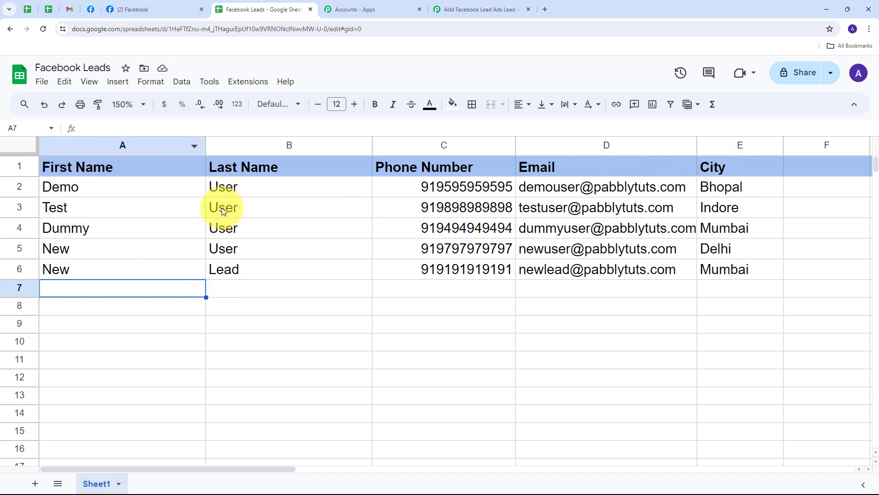
left_click(477, 2)
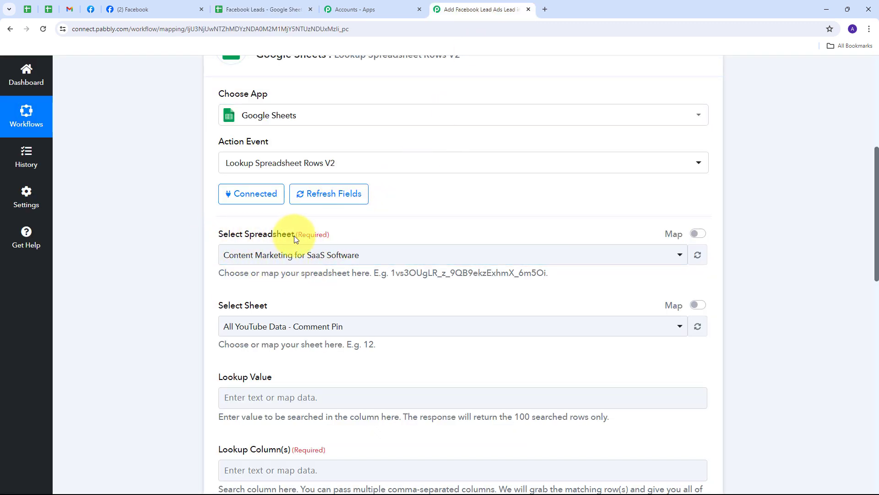
left_click(520, 259)
scroll(369, 344, "down", 5)
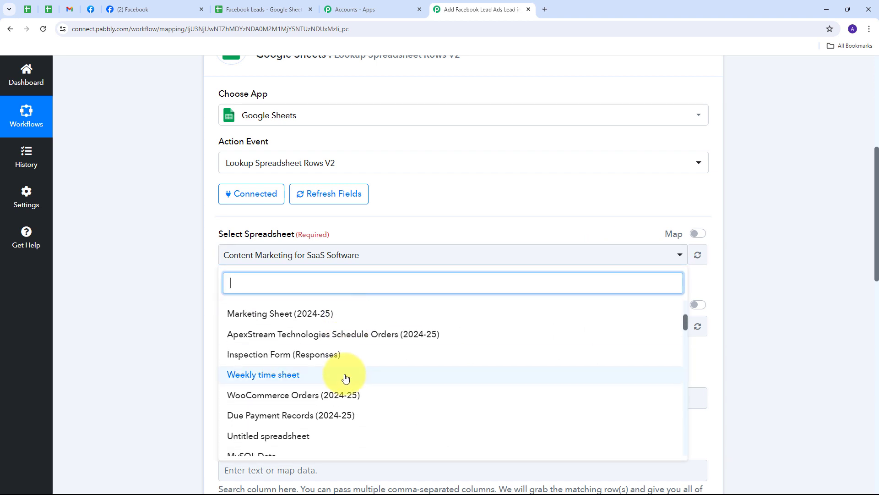
scroll(343, 377, "up", 5)
scroll(349, 360, "down", 5)
scroll(349, 361, "up", 5)
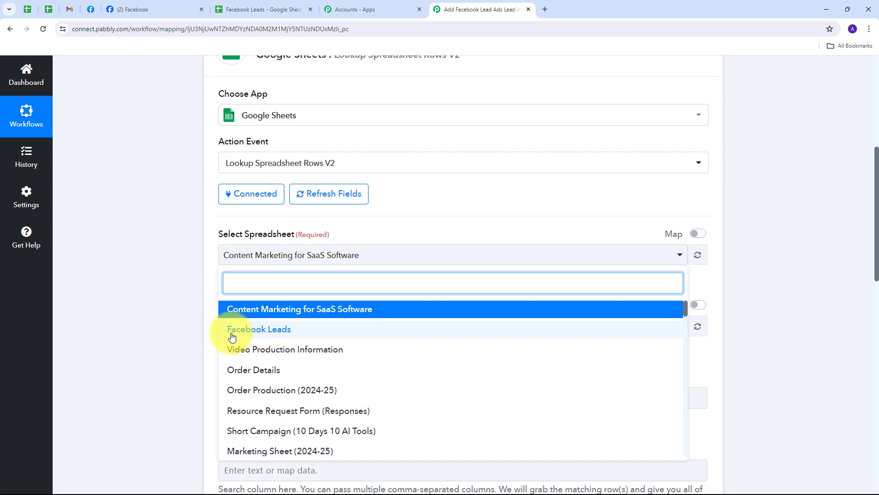
left_click(277, 334)
scroll(277, 336, "down", 1)
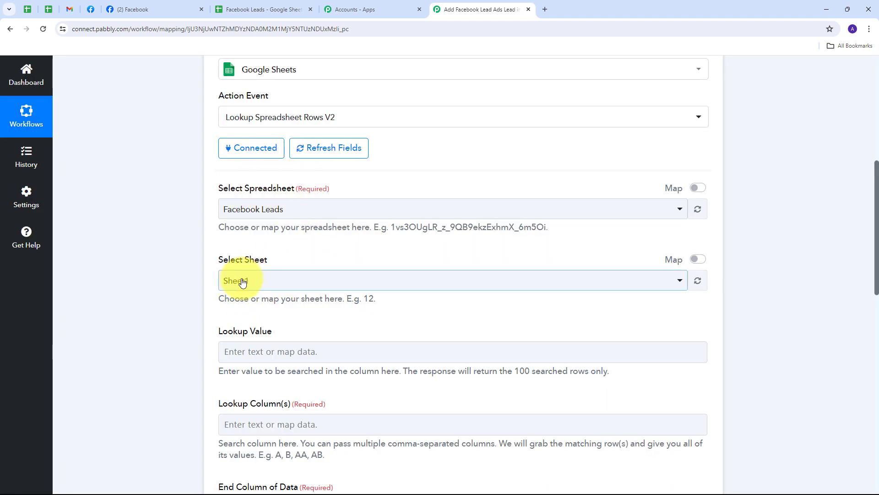
Map the lookup value to the Res4 Email field from the Facebook Lead Ads trigger
scroll(352, 249, "down", 2)
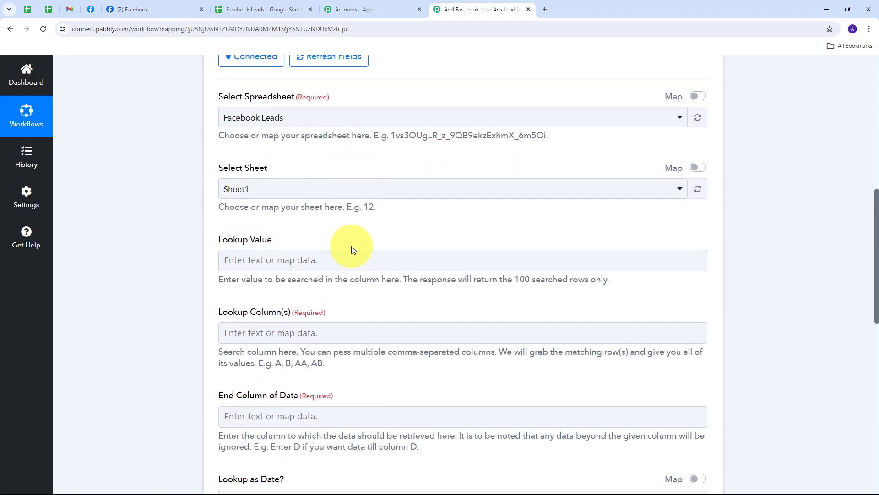
scroll(321, 224, "down", 1)
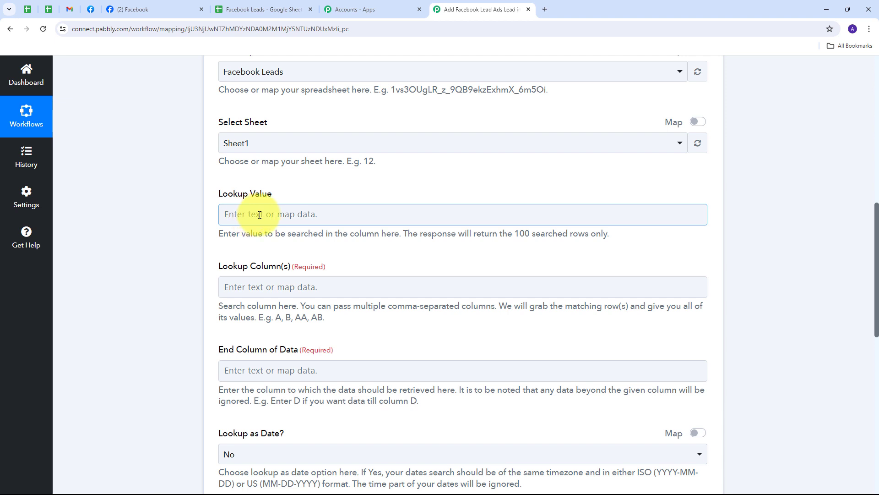
left_click(260, 215)
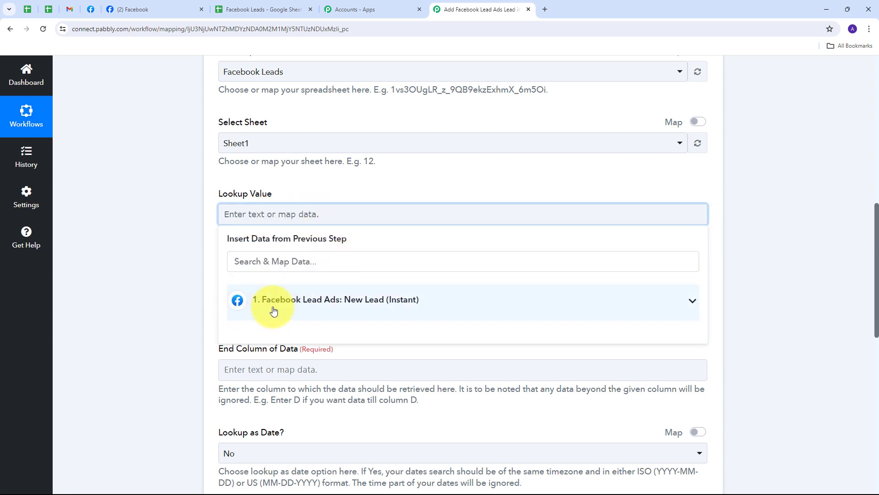
left_click(447, 306)
scroll(369, 333, "down", 1)
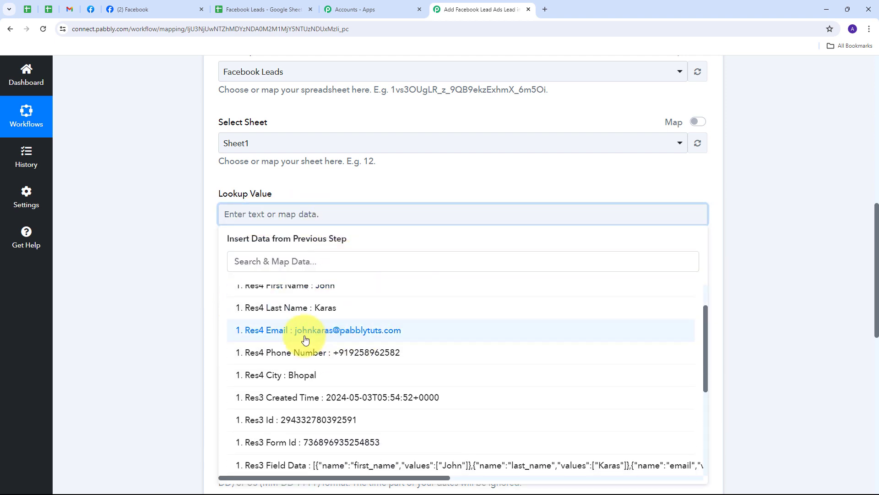
left_click(336, 330)
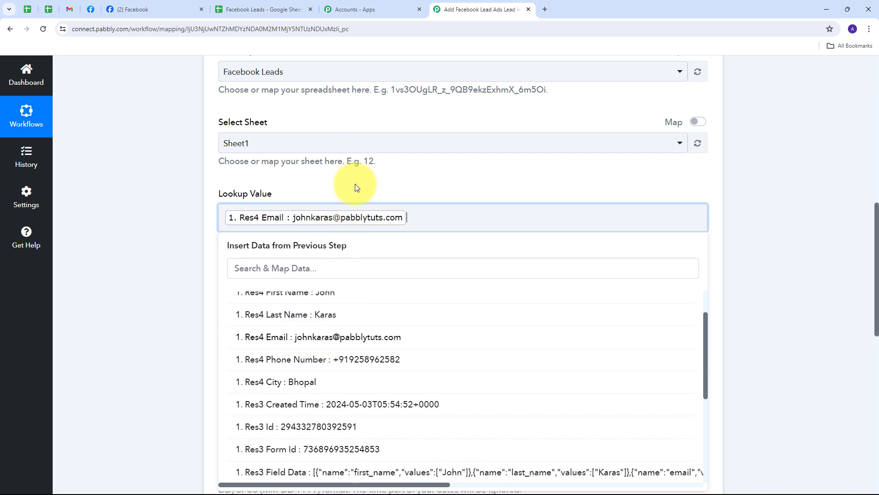
left_click(356, 180)
Check which column holds the emails in the Facebook Leads spreadsheet and set the lookup column to D
scroll(358, 177, "down", 1)
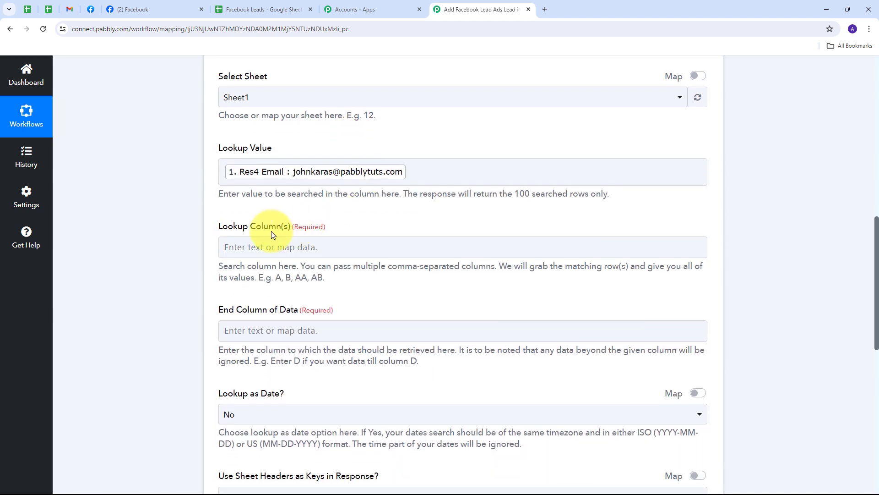
left_click(300, 240)
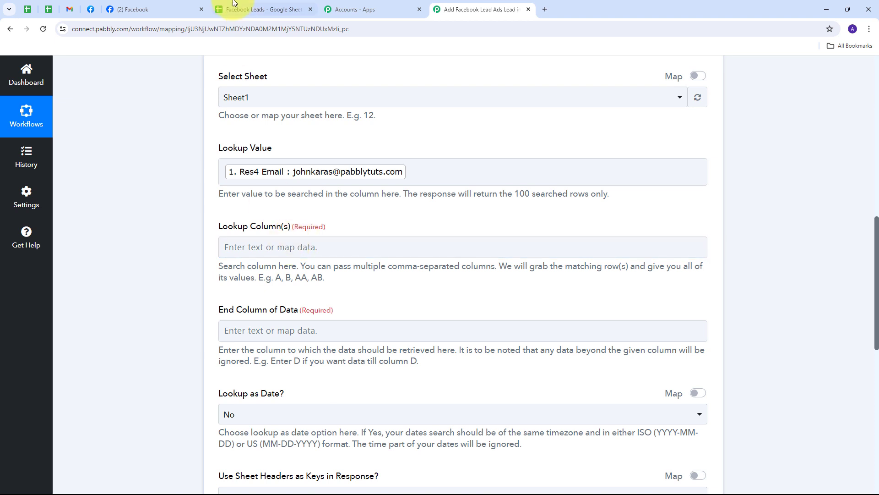
left_click(250, 9)
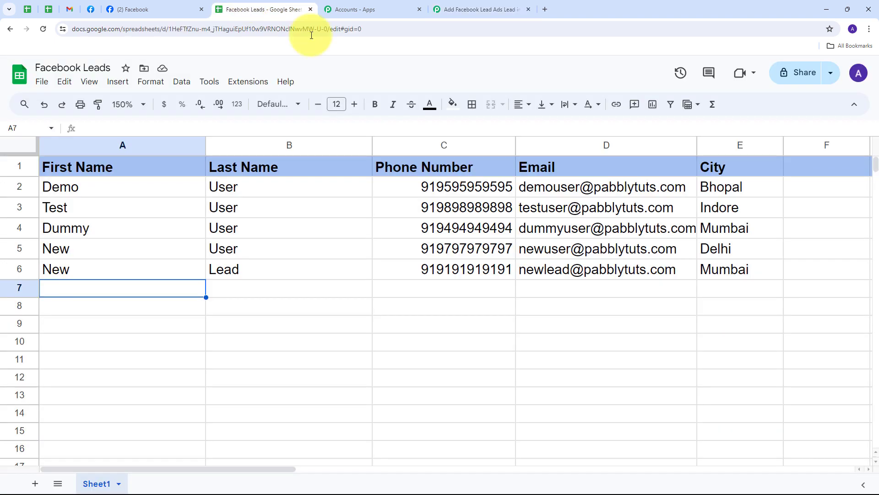
left_click(612, 146)
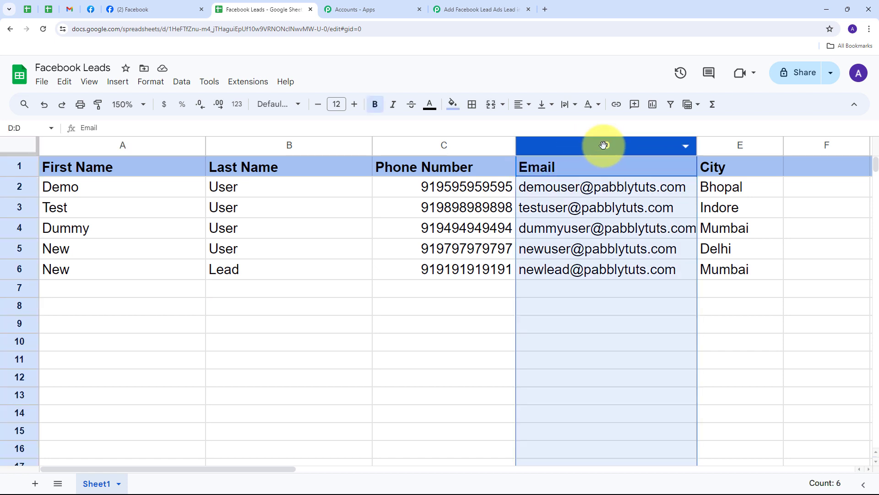
left_click(467, 10)
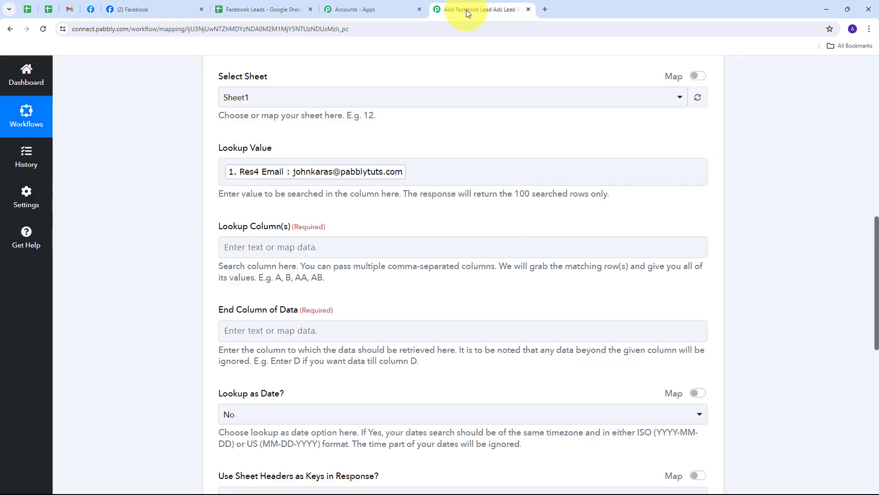
left_click(236, 248)
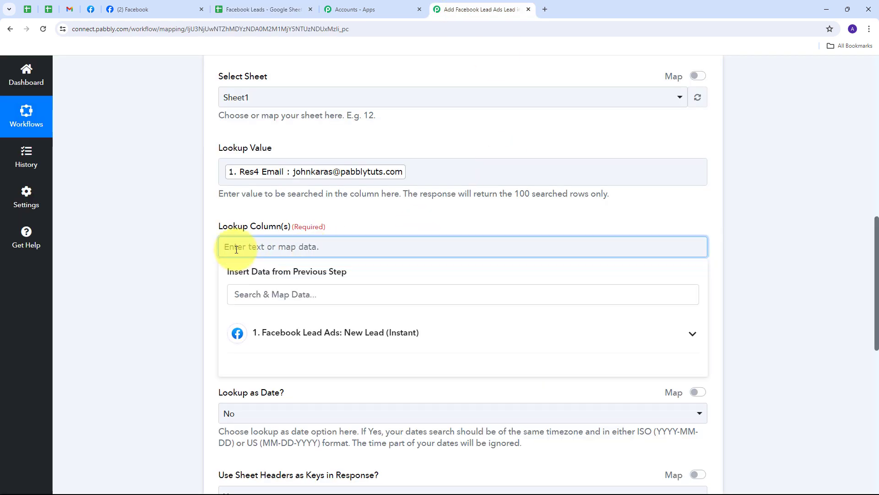
type("D")
left_click(349, 214)
Set the end column of data to D for the row lookup
scroll(232, 288, "down", 1)
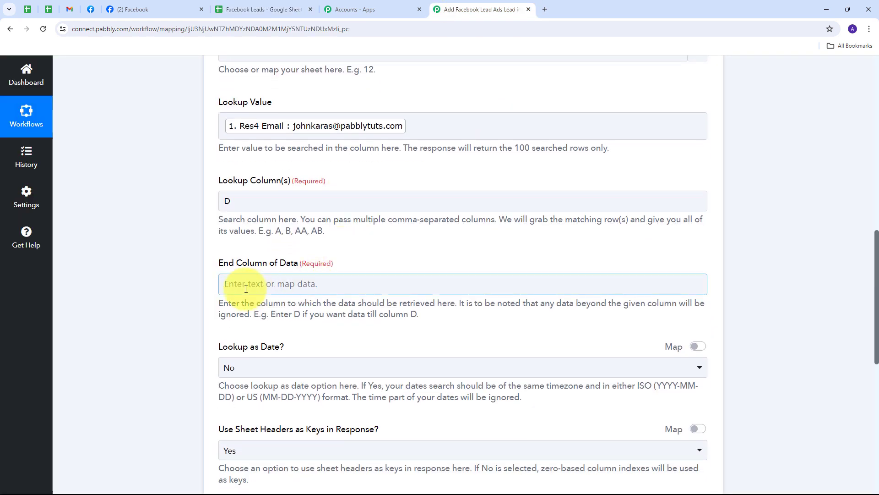
left_click(269, 284)
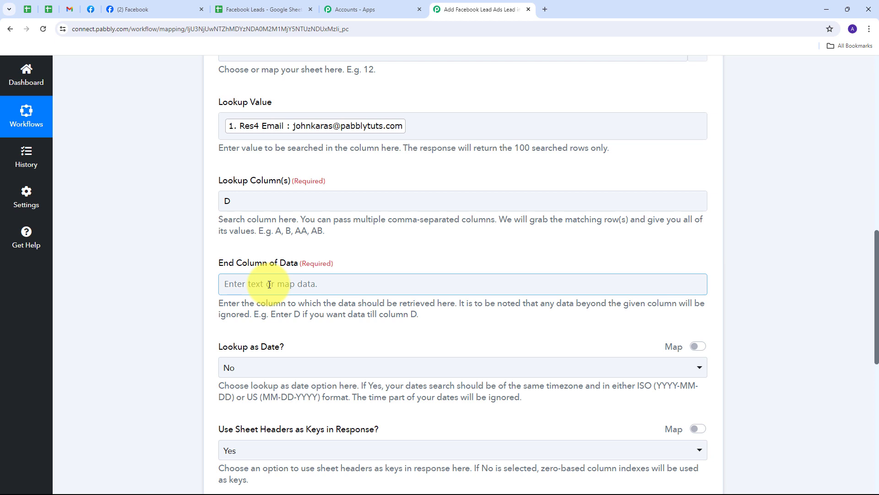
left_click(270, 284)
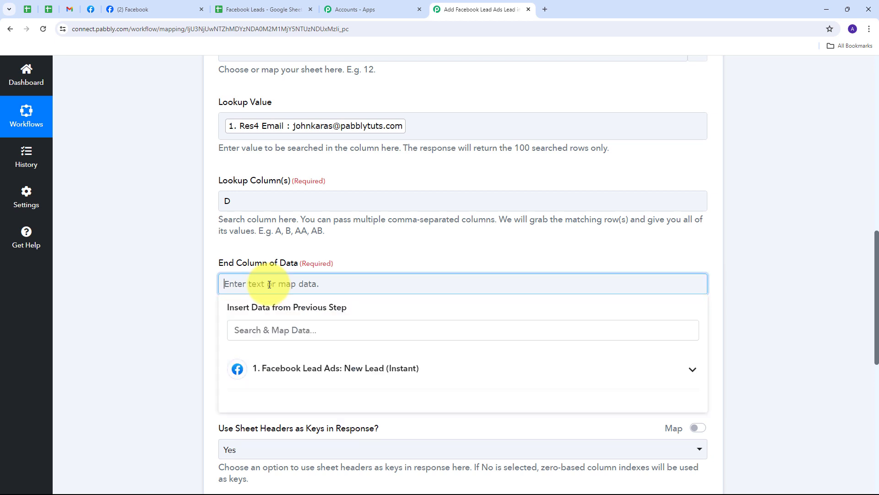
type("D")
left_click(355, 252)
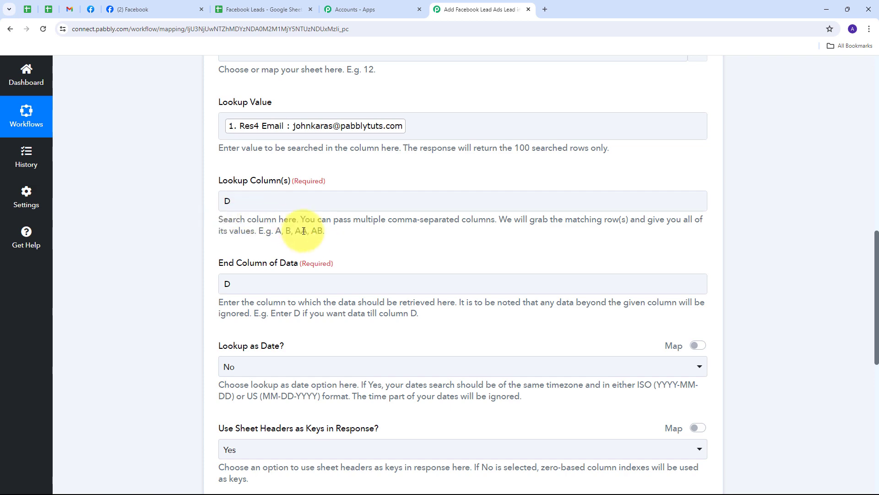
Save the row lookup step with a test request and check the returned response result
scroll(303, 230, "up", 2)
scroll(294, 230, "down", 2)
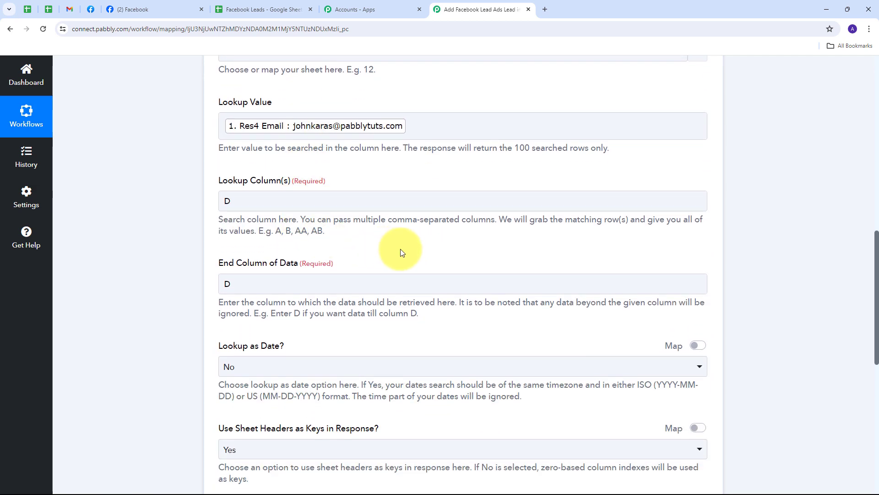
scroll(403, 250, "down", 6)
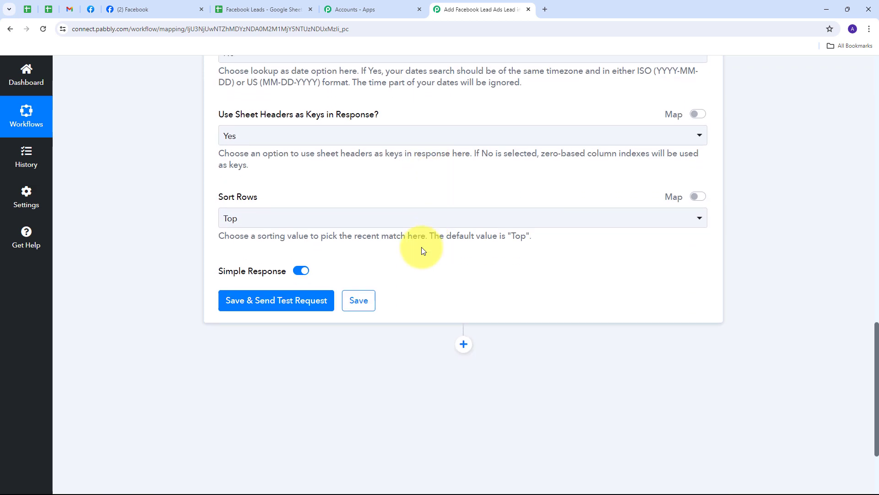
left_click(282, 301)
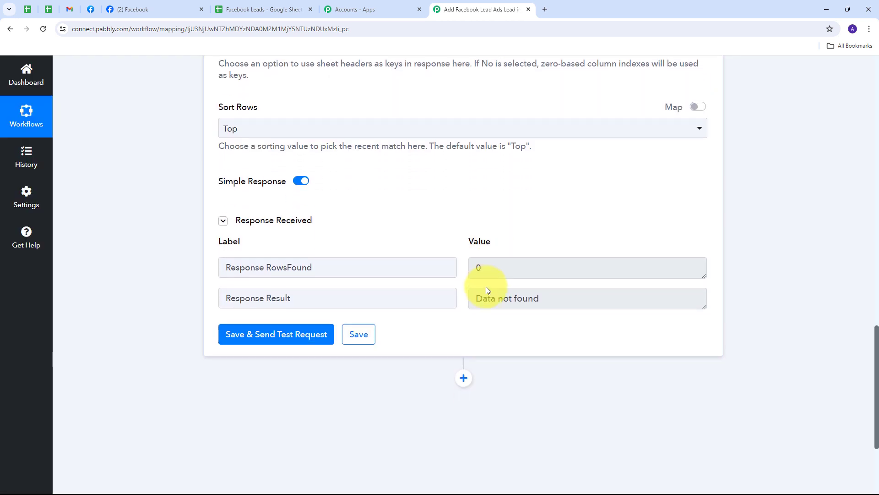
double_click(270, 288)
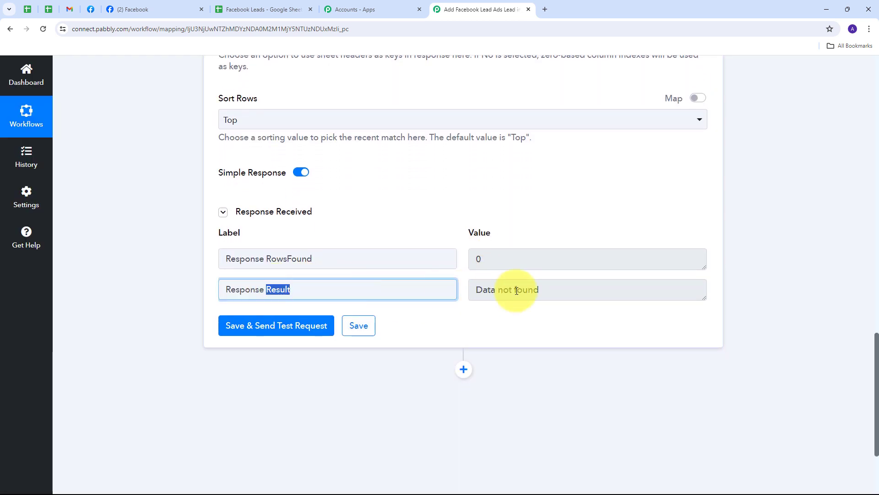
left_click(304, 289)
left_click_drag(483, 292, 583, 295)
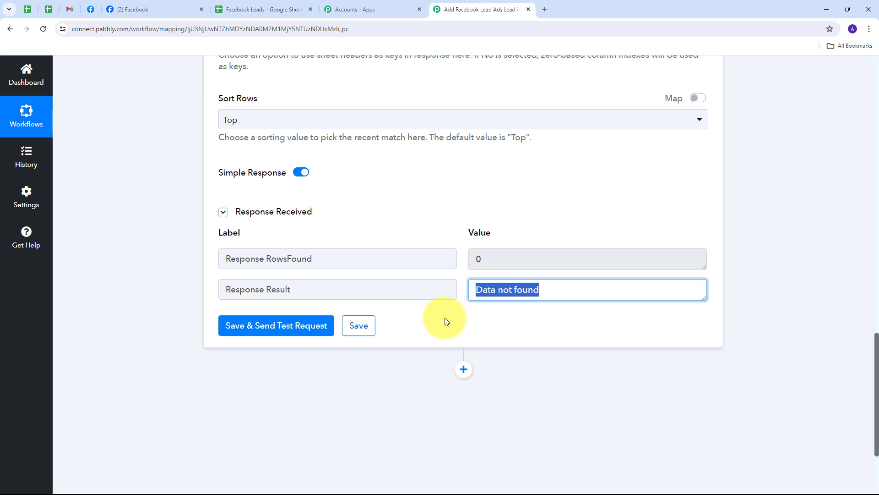
Add a Filter (Pabbly) action after the lookup with the Filter Values event and connect it
scroll(445, 318, "down", 3)
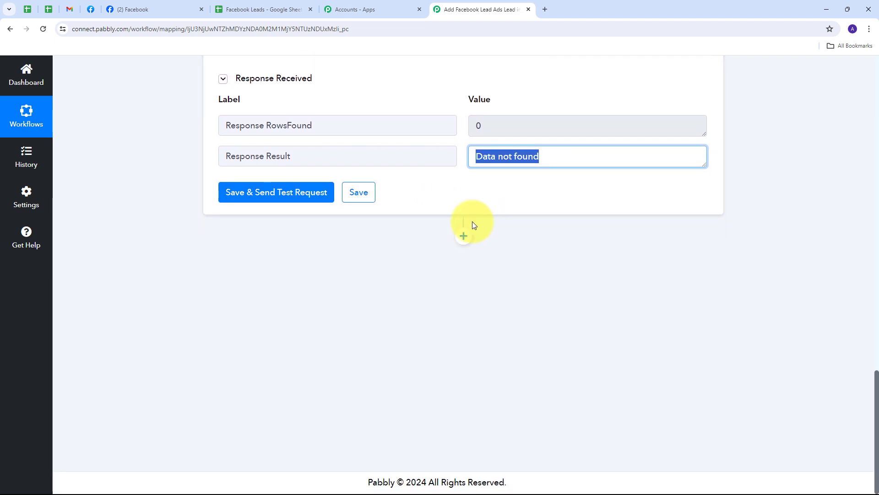
left_click(464, 236)
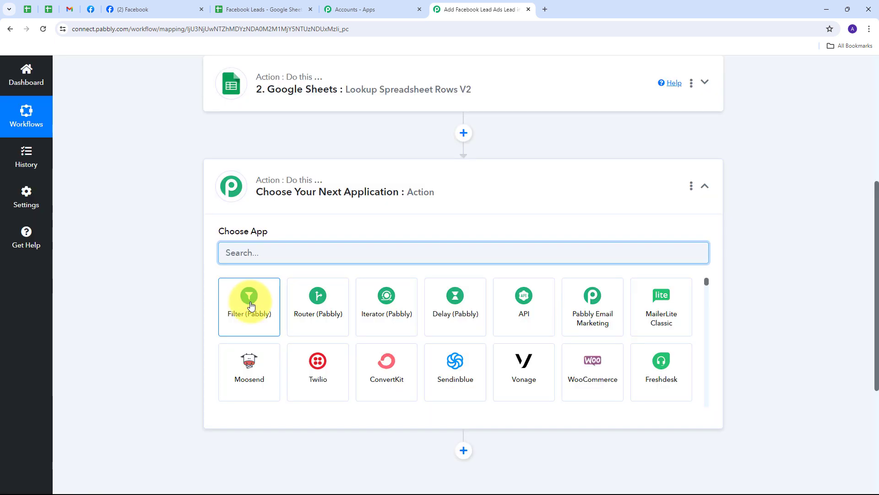
left_click(249, 306)
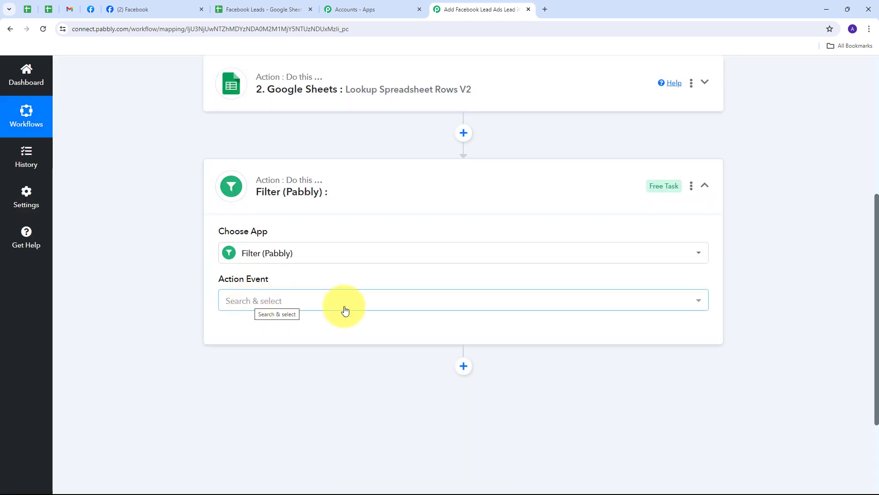
left_click(392, 301)
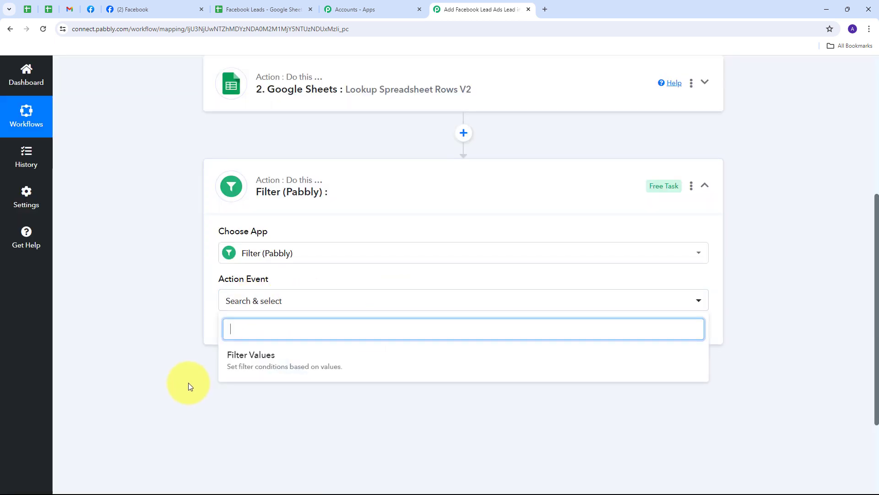
left_click(268, 363)
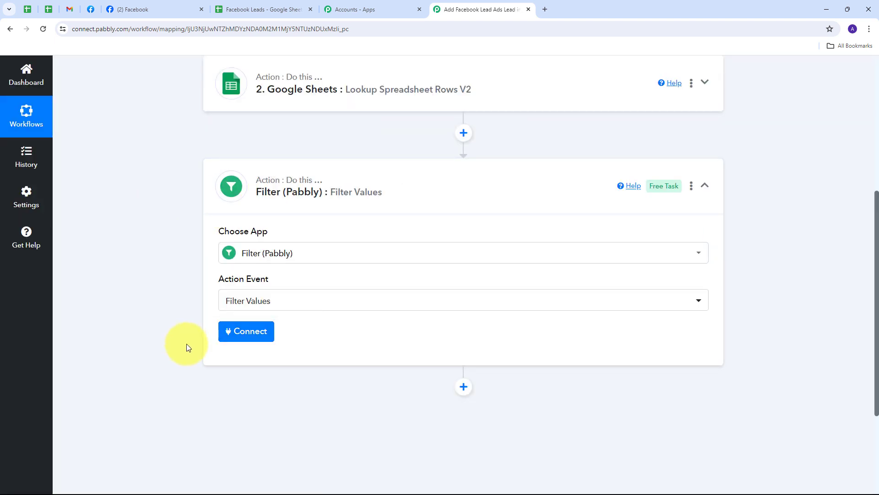
left_click(250, 331)
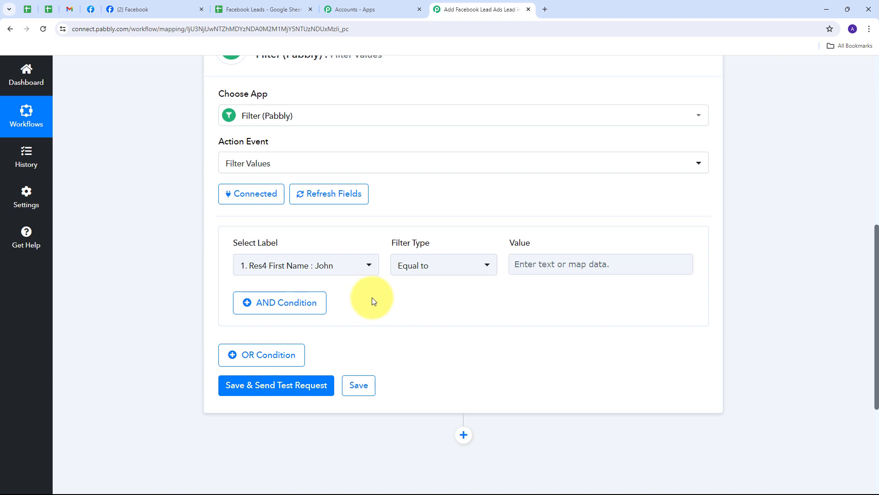
Set the filter condition so that the lookup's Response Result is equal to "Data not found"
scroll(372, 301, "up", 1)
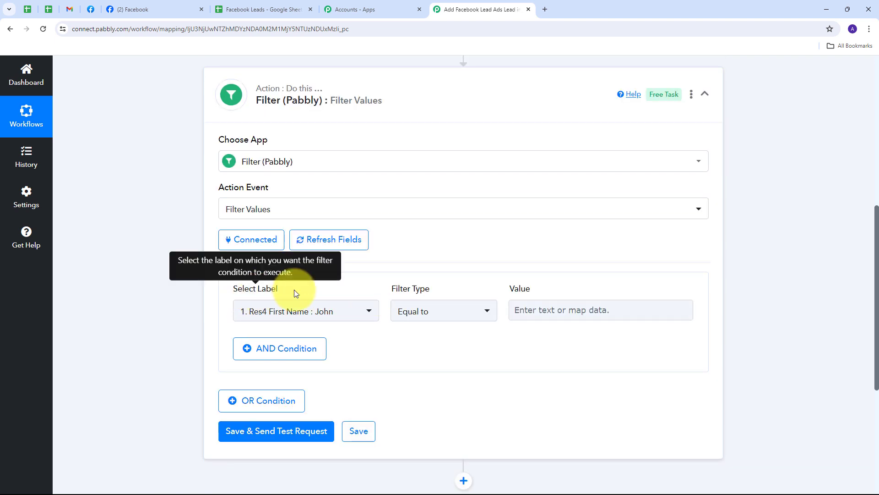
left_click(365, 309)
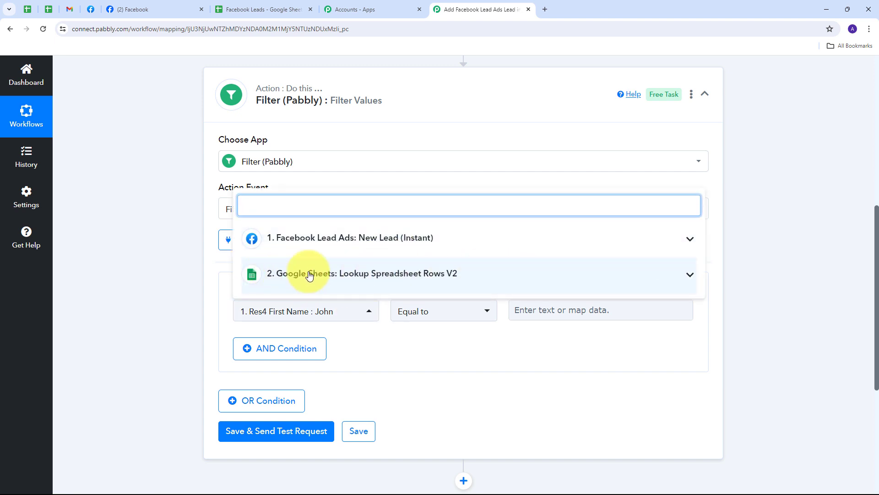
left_click(476, 278)
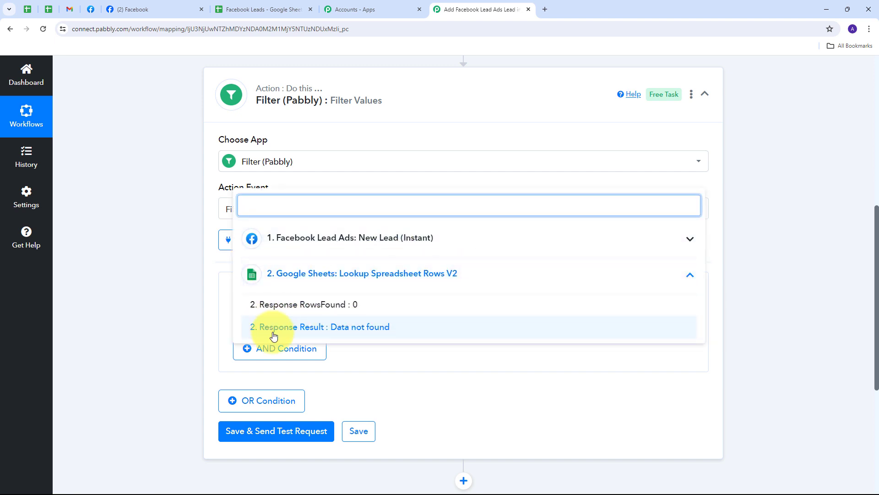
left_click(313, 330)
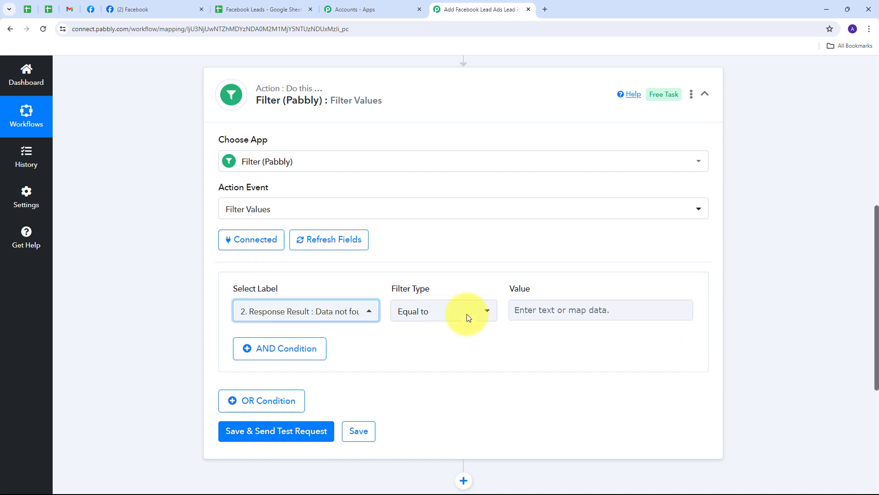
scroll(383, 268, "down", 1)
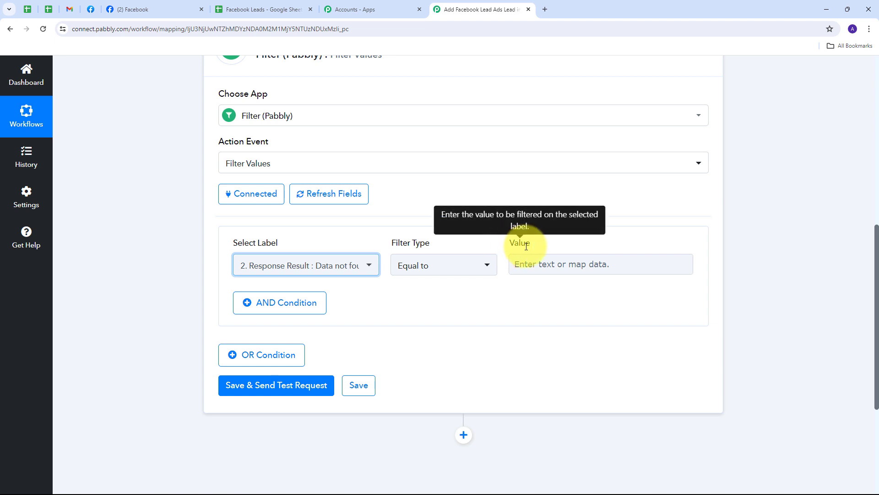
left_click(536, 259)
type("Data not found")
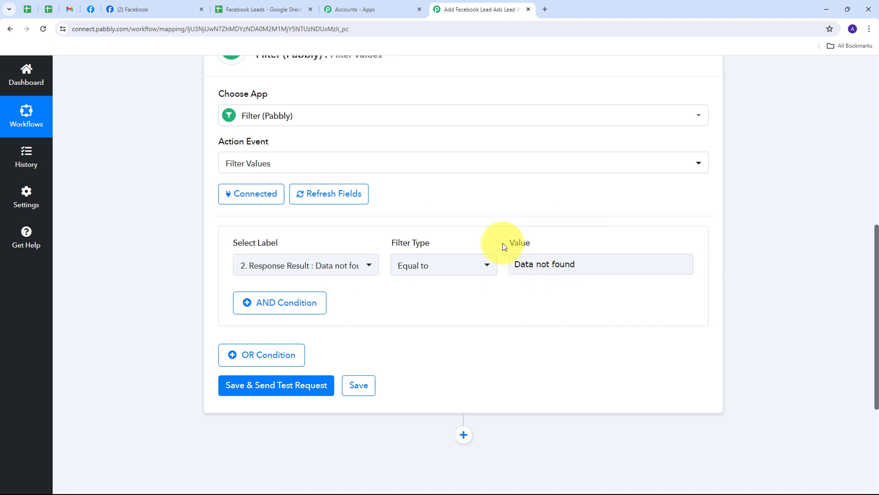
left_click(515, 265)
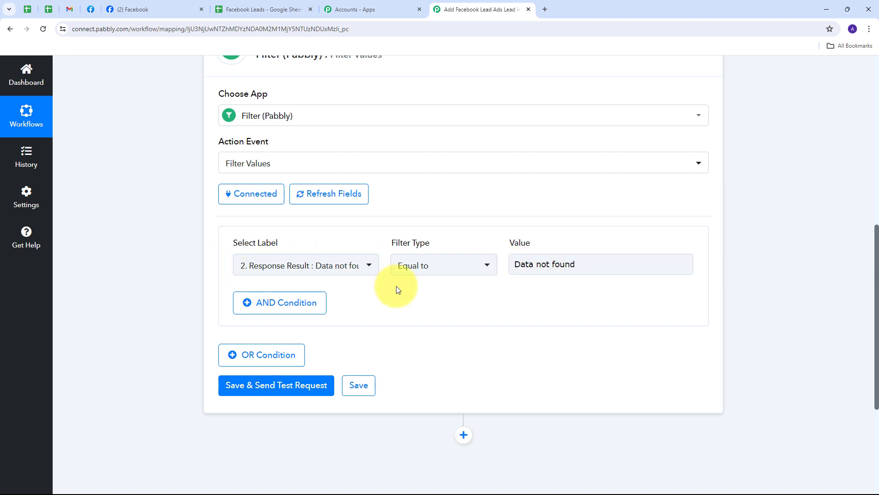
Save the filter step with a test request and check the returned status and message
scroll(502, 316, "down", 1)
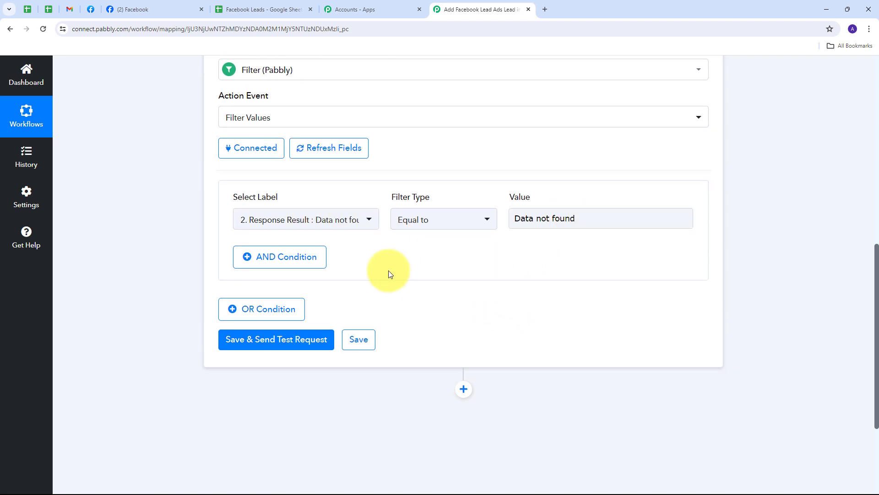
left_click(281, 343)
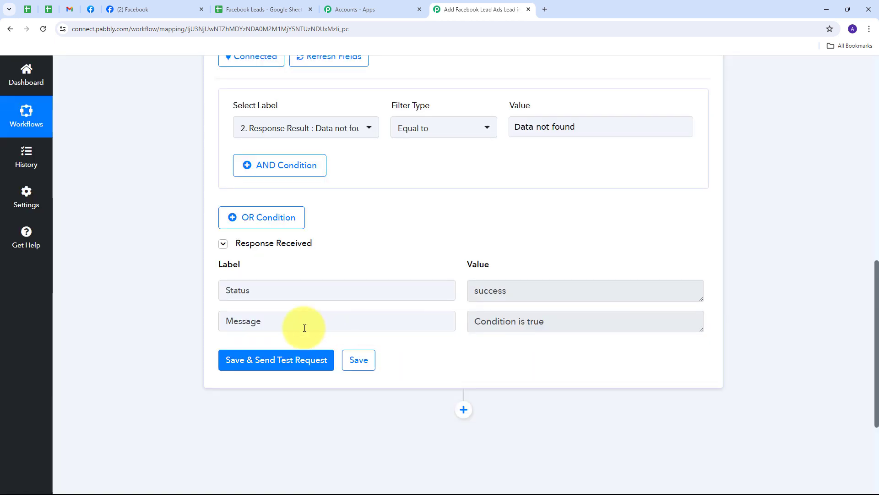
left_click_drag(536, 295, 406, 305)
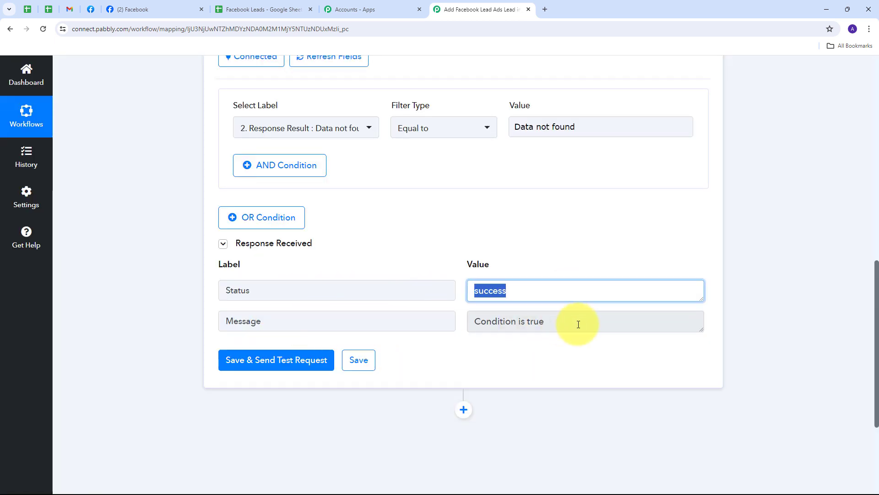
left_click_drag(575, 321, 400, 320)
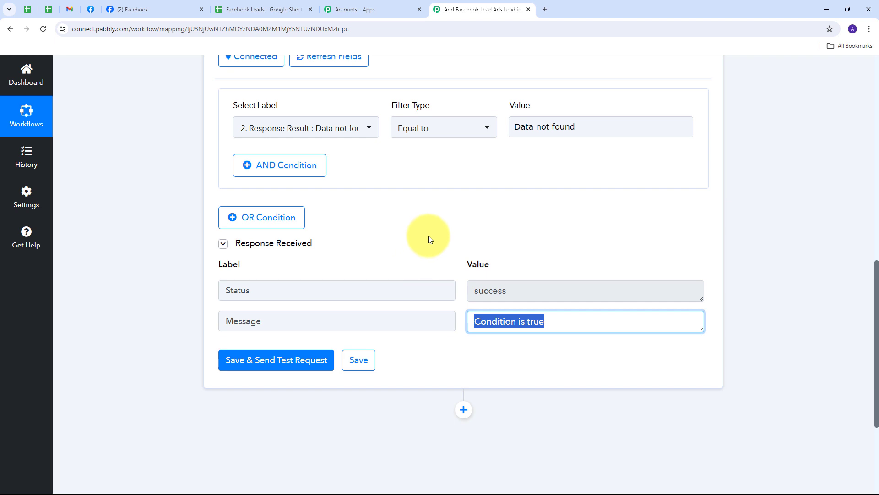
Add a Google Sheets action after the filter with the Add New Row event and connect it through the existing connection
scroll(463, 229, "down", 3)
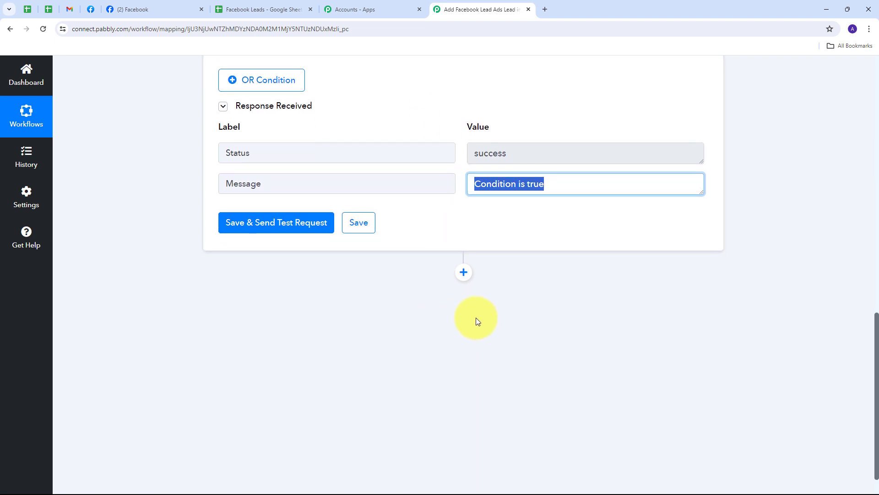
left_click(464, 274)
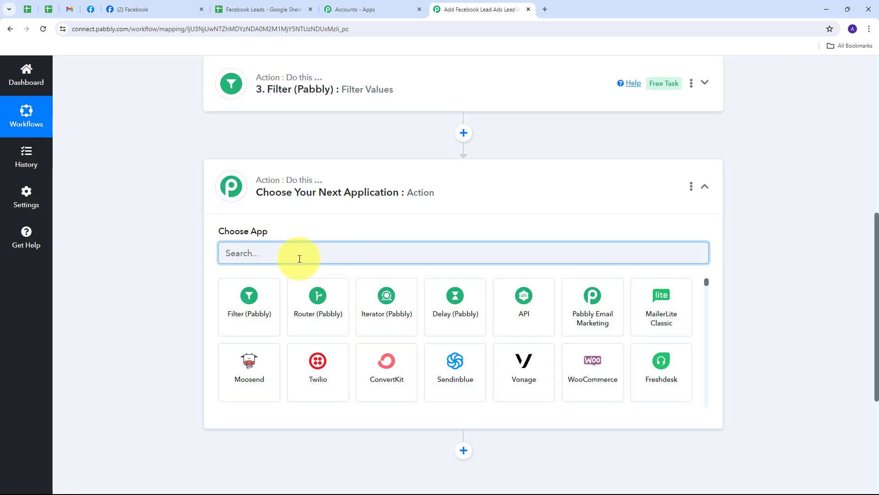
type("Google")
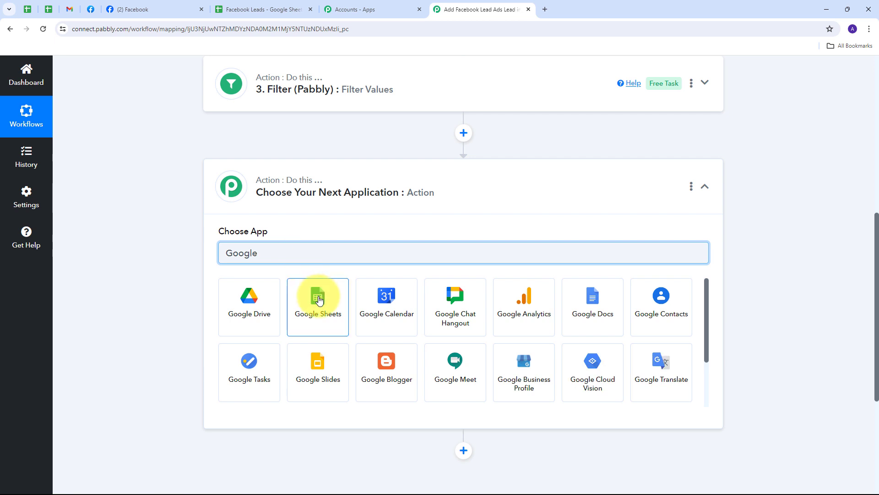
left_click(319, 304)
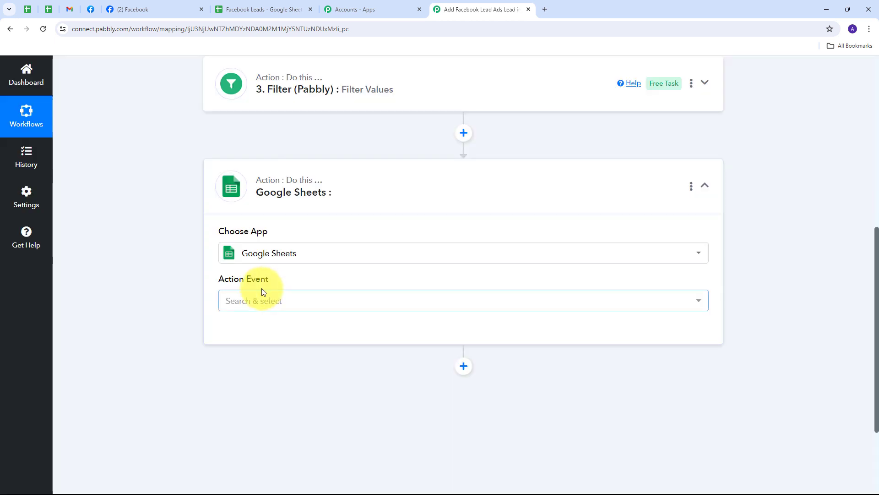
left_click(407, 303)
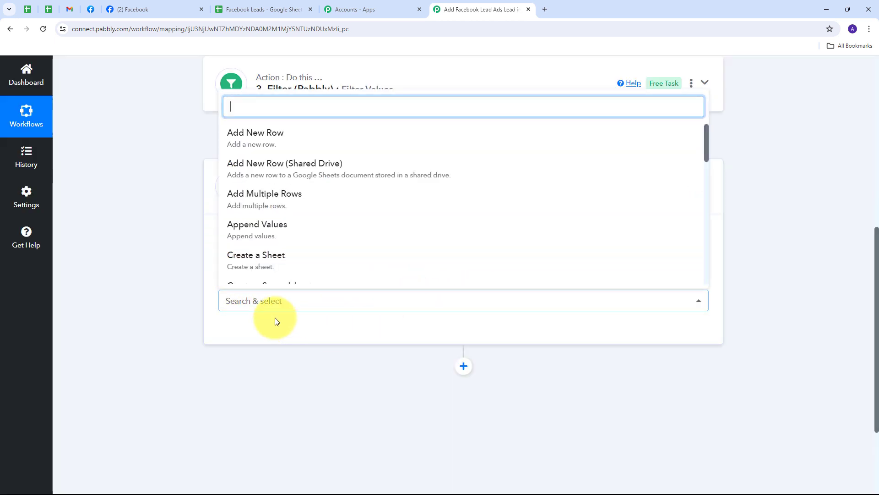
left_click(278, 144)
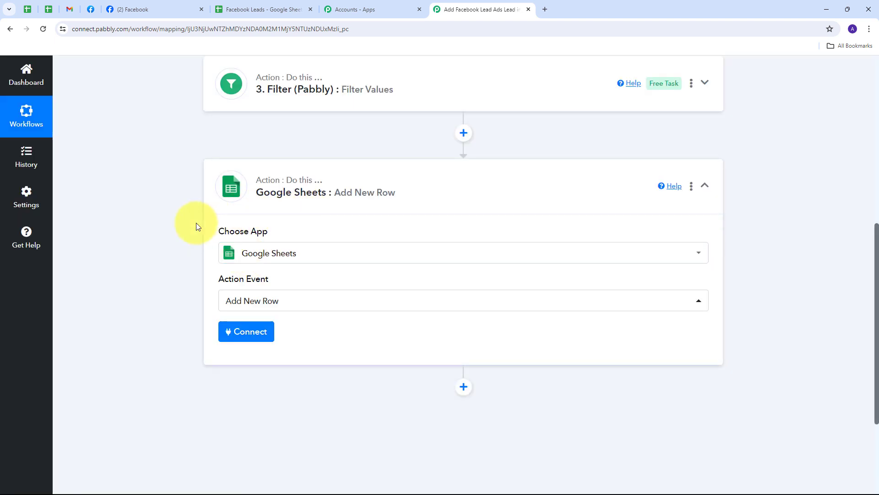
left_click(248, 337)
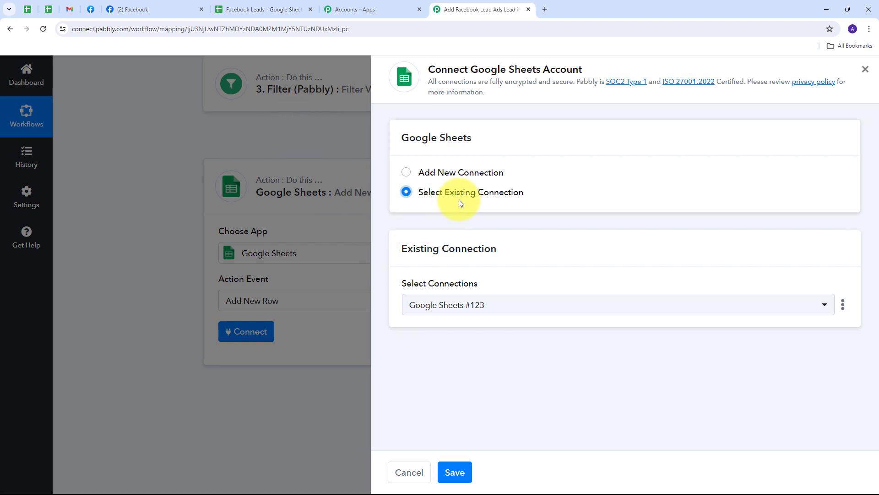
left_click(456, 472)
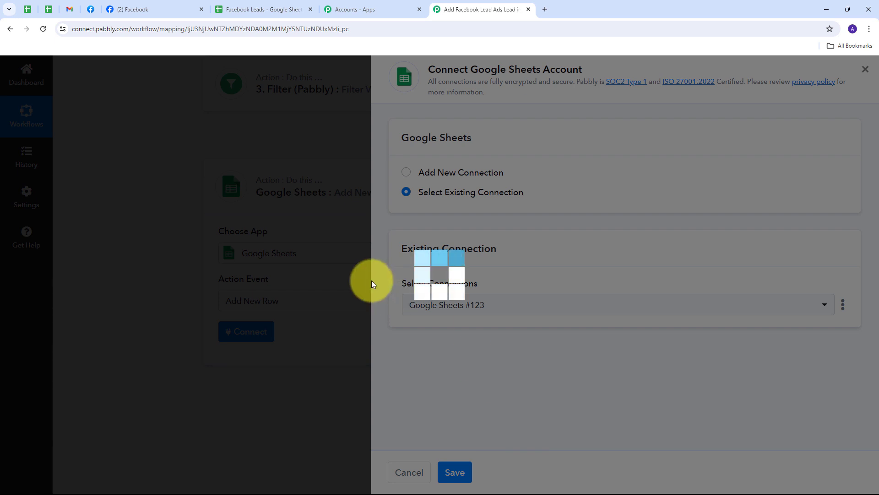
Choose the Facebook Leads spreadsheet as the destination for the new row
scroll(453, 235, "down", 3)
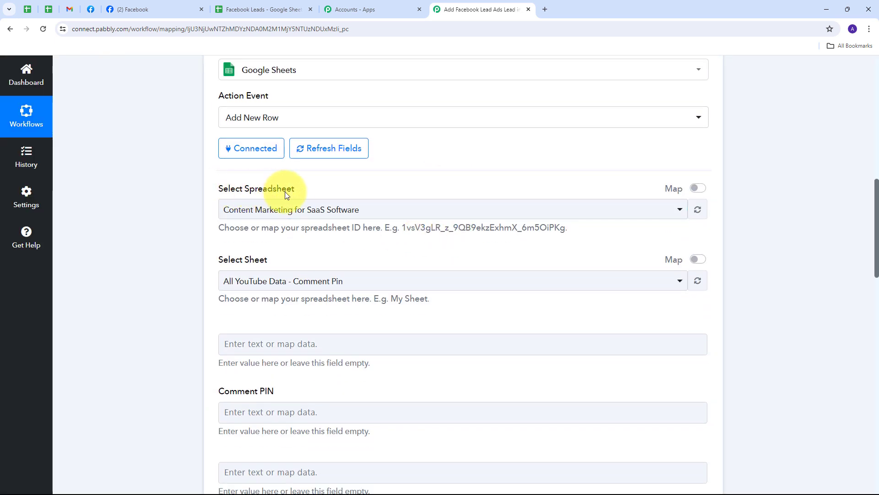
left_click(386, 211)
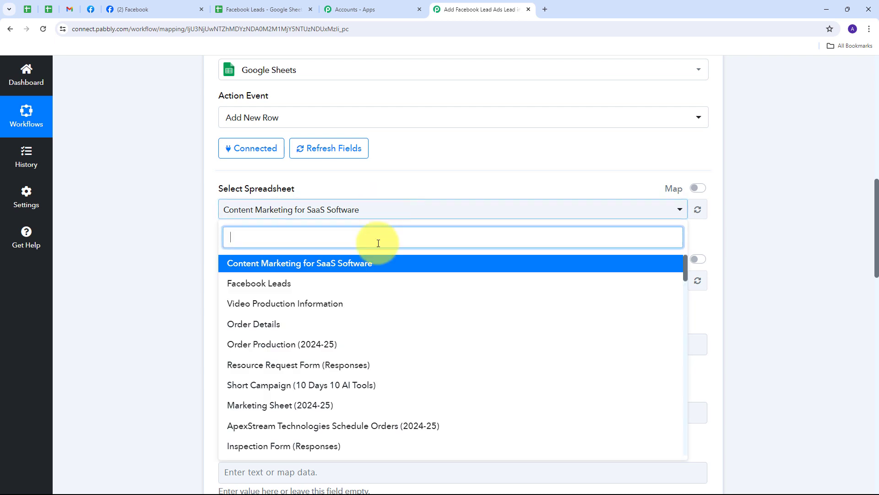
left_click(275, 284)
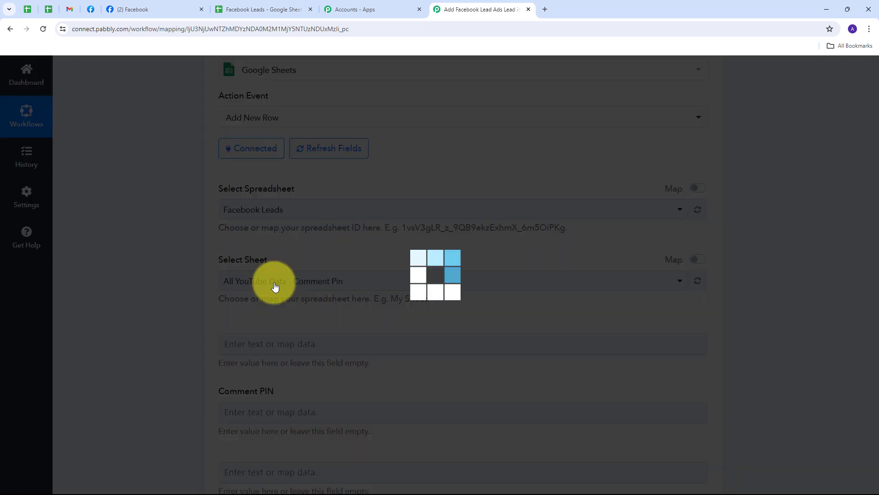
scroll(331, 243, "down", 3)
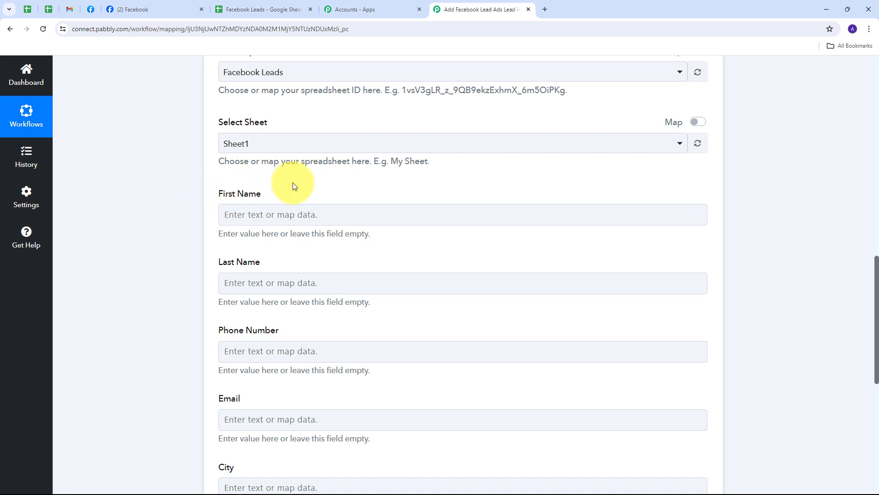
Map the new row's First Name field to Res4 First Name from the Facebook Lead Ads trigger
scroll(334, 191, "down", 3)
scroll(309, 323, "up", 3)
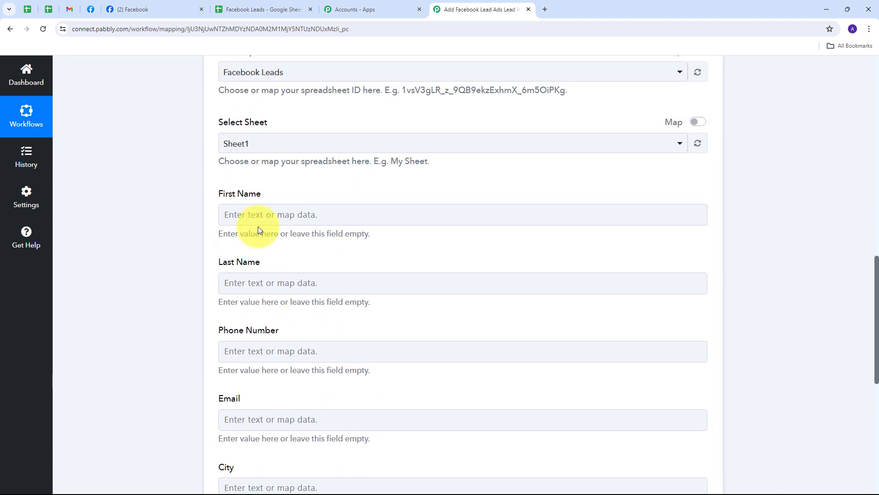
scroll(230, 202, "down", 1)
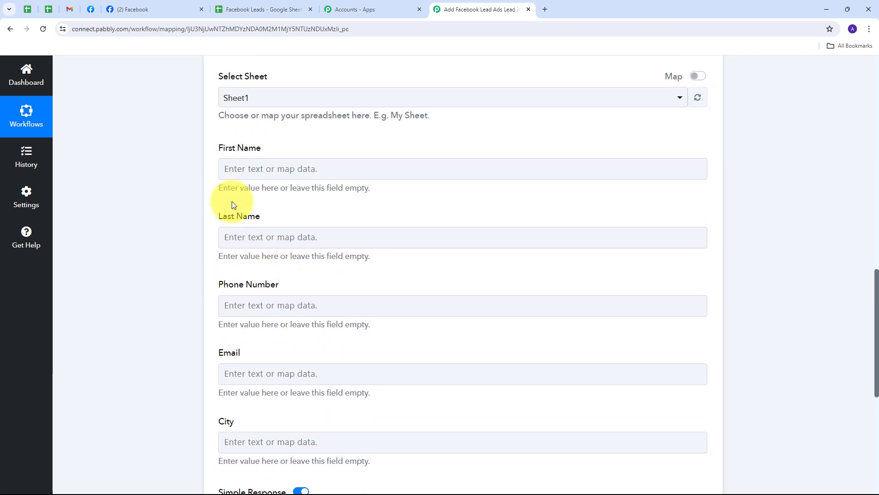
scroll(210, 196, "up", 1)
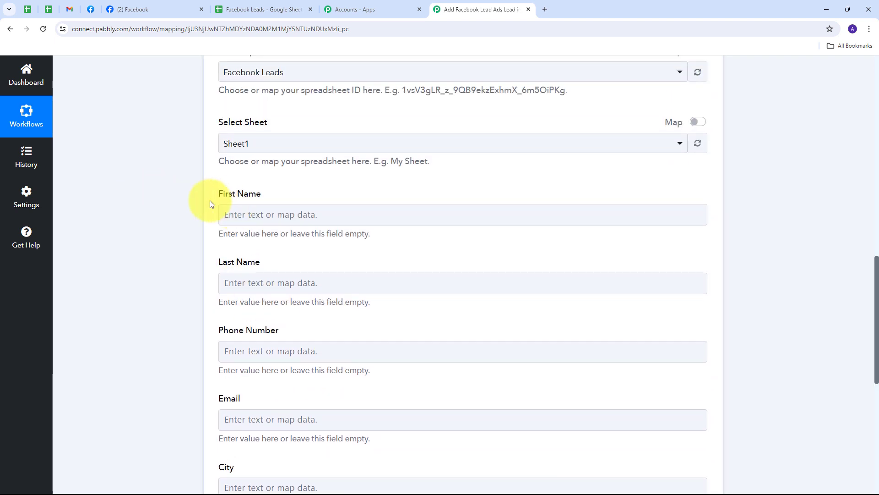
left_click(304, 214)
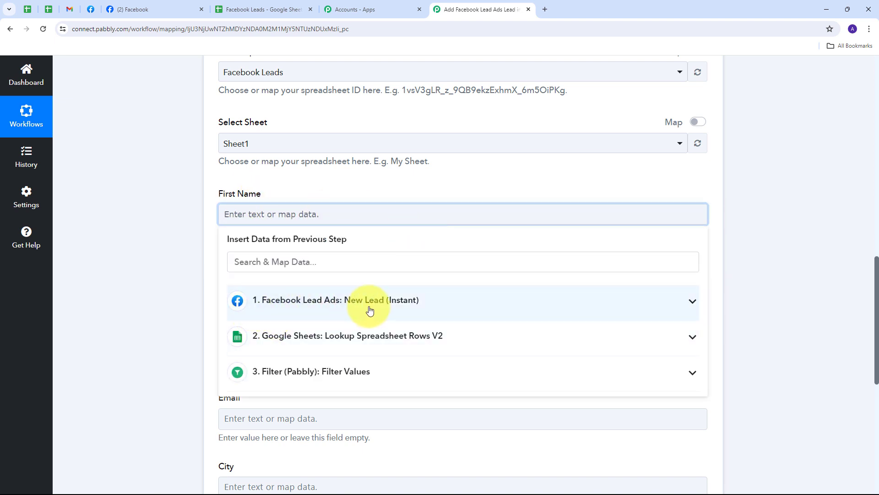
left_click(400, 309)
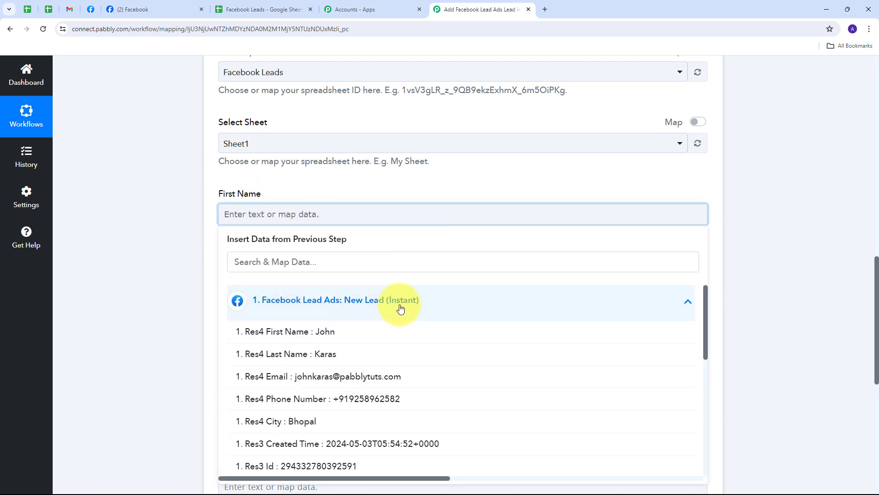
left_click(319, 336)
left_click(385, 186)
scroll(385, 185, "down", 1)
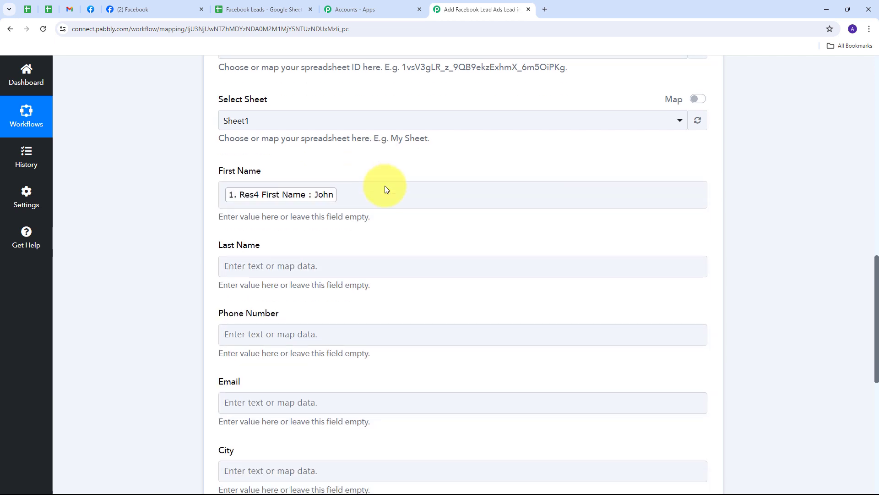
Map the Last Name field to Res4 Last Name from the Facebook Lead Ads trigger
left_click(302, 243)
left_click(302, 243)
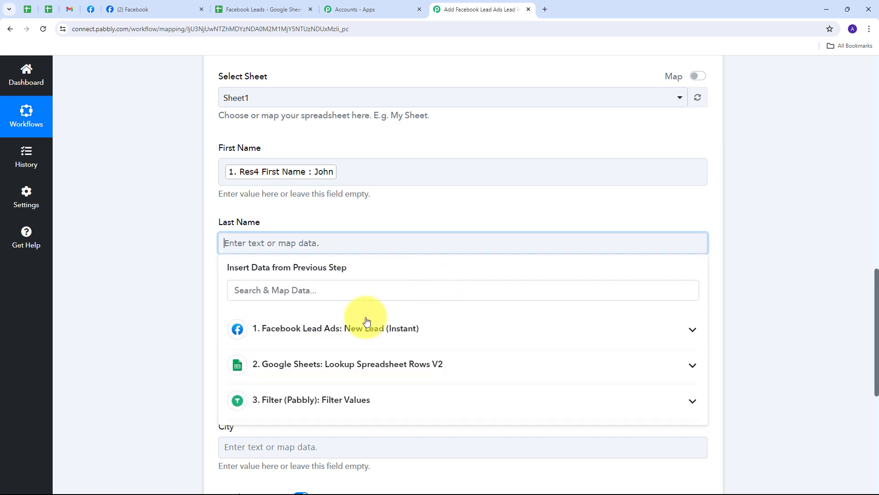
left_click(410, 328)
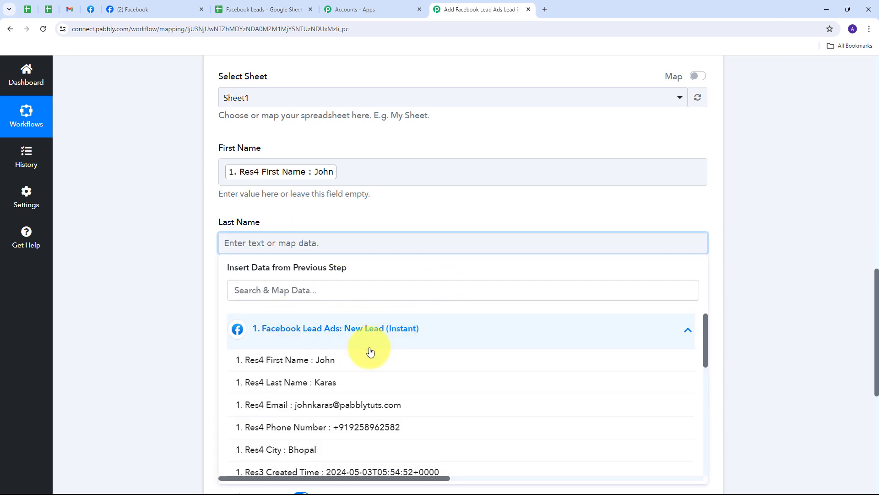
left_click(326, 387)
left_click(208, 228)
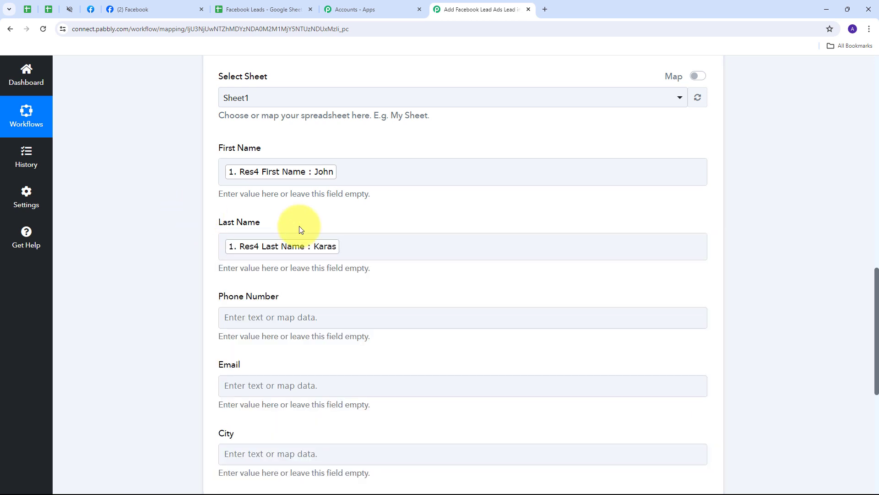
Map the Phone Number field to Res4 Phone Number from the Facebook Lead Ads trigger
scroll(316, 224, "down", 3)
left_click(263, 180)
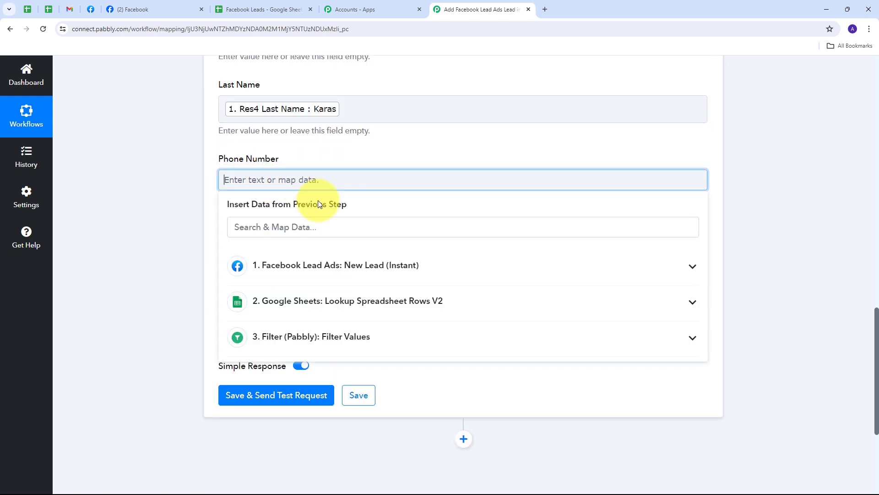
left_click(348, 268)
left_click(387, 363)
left_click(326, 146)
scroll(316, 174, "down", 1)
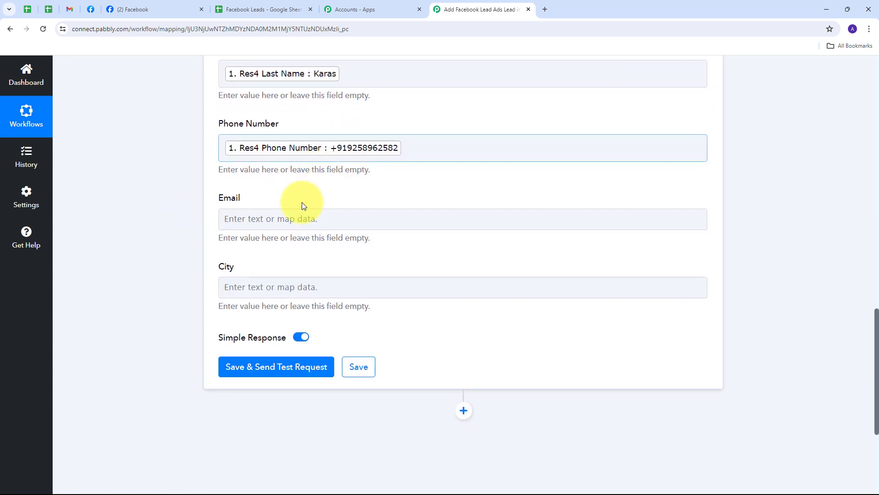
Map the Email and City fields to Res4 Email and Res4 City from the Facebook Lead Ads trigger
left_click(245, 206)
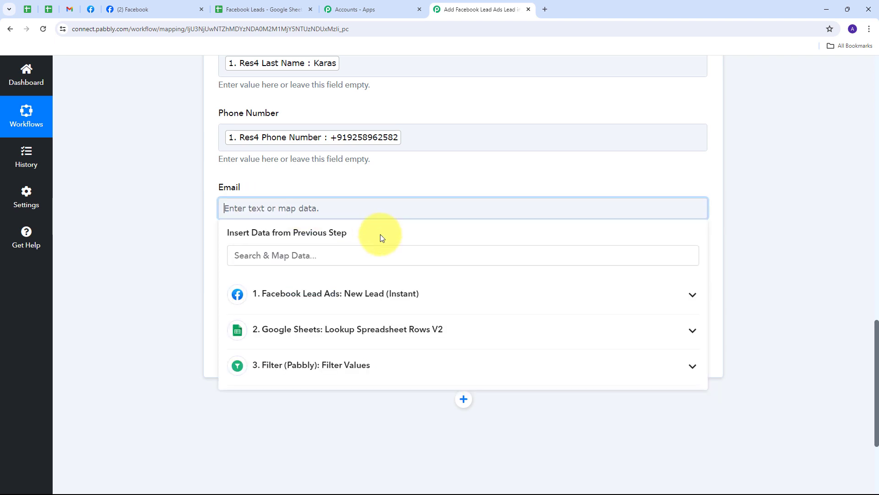
left_click(333, 290)
left_click(387, 412)
scroll(293, 201, "down", 1)
left_click(266, 233)
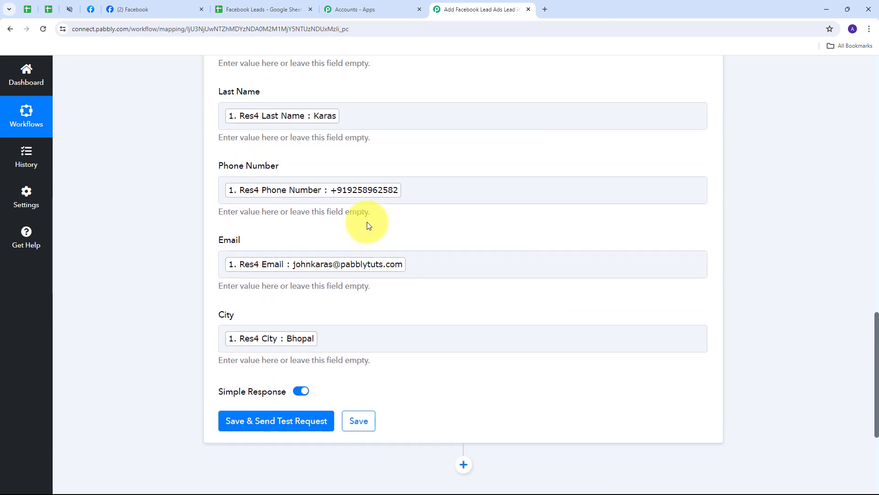
Review the mapped fields, then save the Add New Row step with a test request
scroll(247, 213, "up", 3)
scroll(381, 141, "down", 1)
scroll(408, 184, "down", 2)
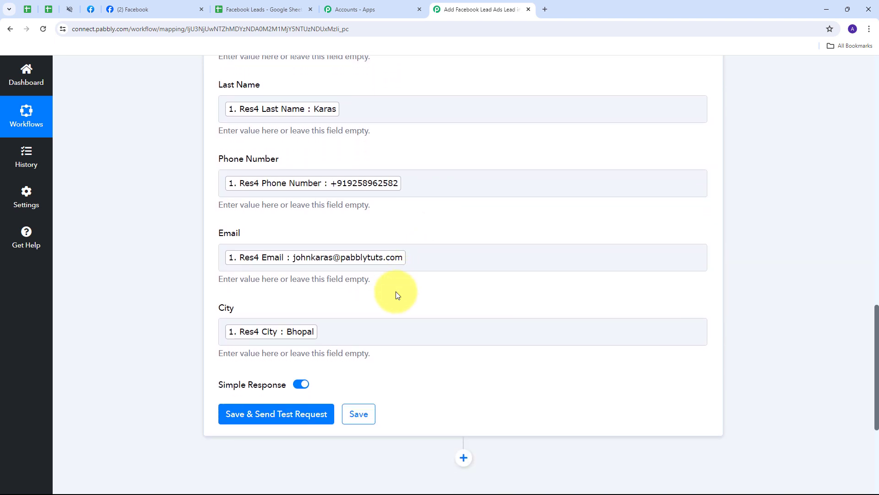
scroll(174, 303, "up", 1)
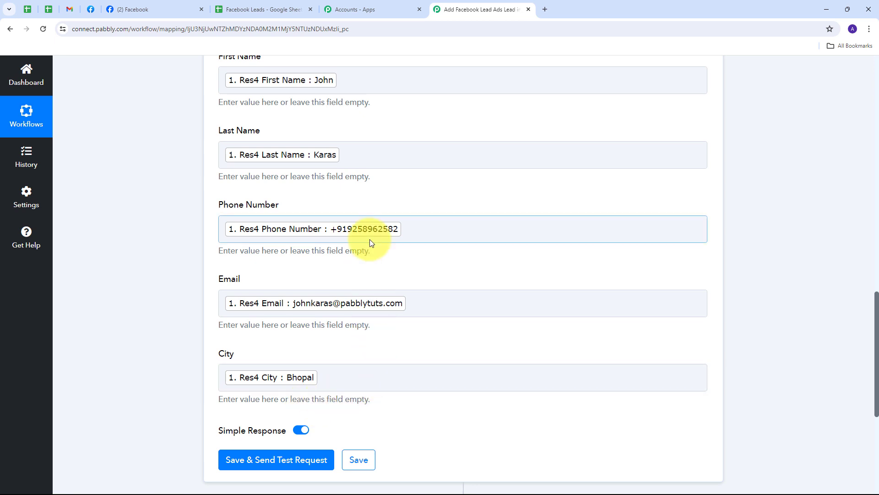
scroll(256, 290, "up", 1)
scroll(220, 274, "down", 2)
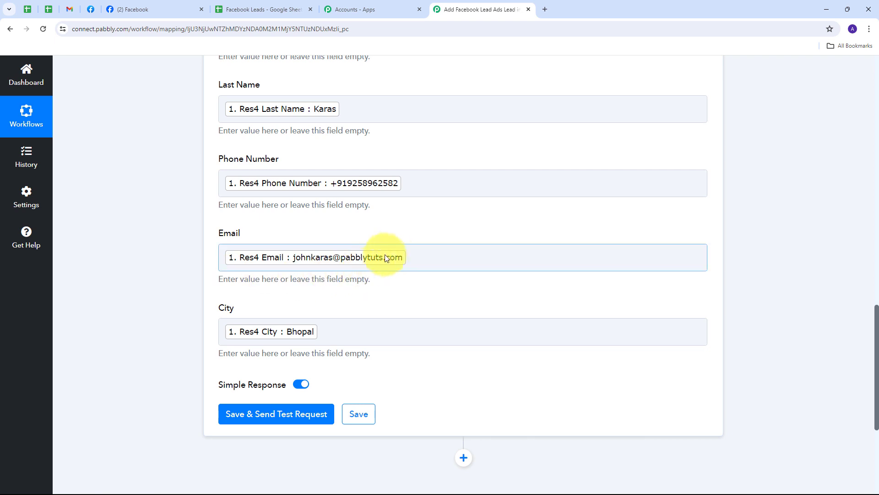
scroll(385, 258, "down", 3)
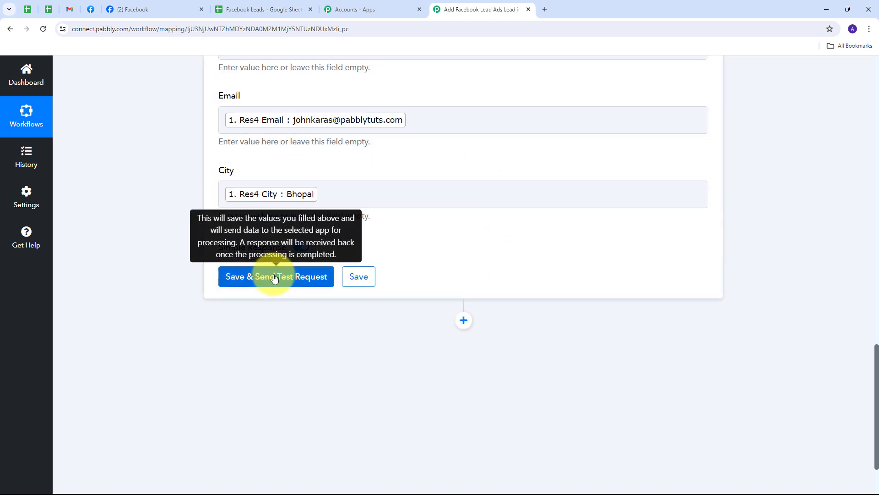
left_click(274, 276)
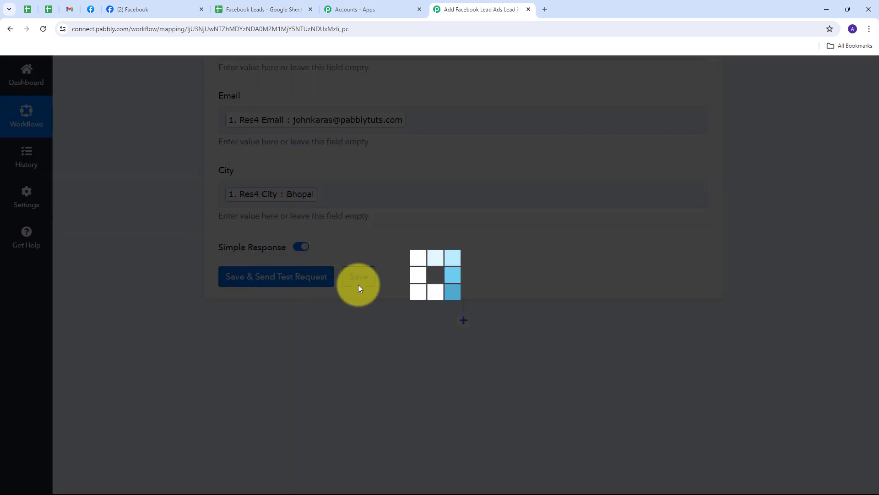
scroll(696, 178, "down", 1)
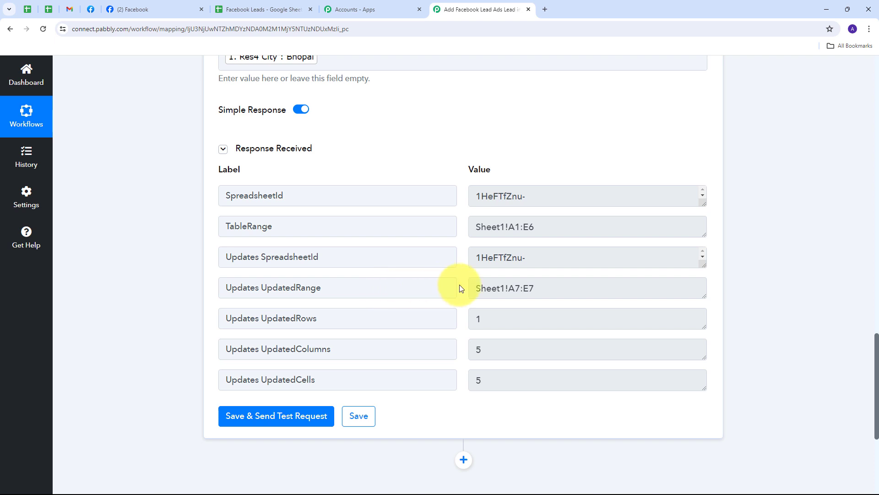
Switch to the Facebook Leads spreadsheet and check the newly added lead in row 7
left_click(263, 9)
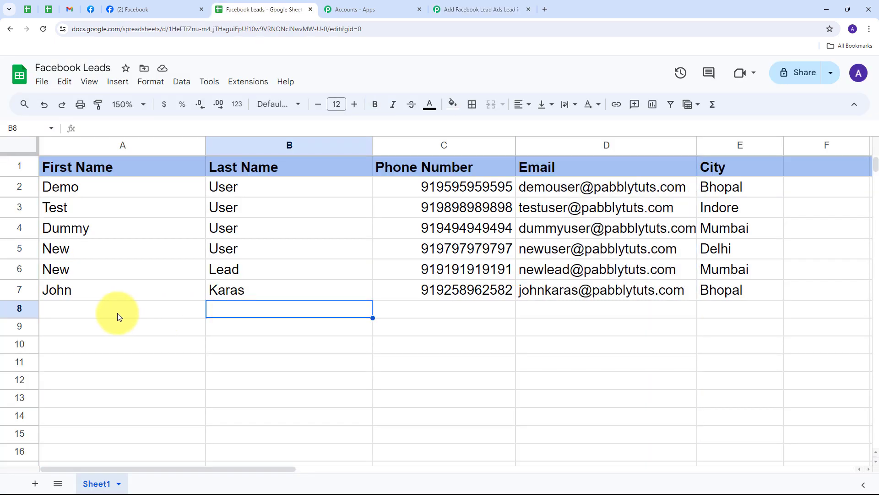
left_click(26, 292)
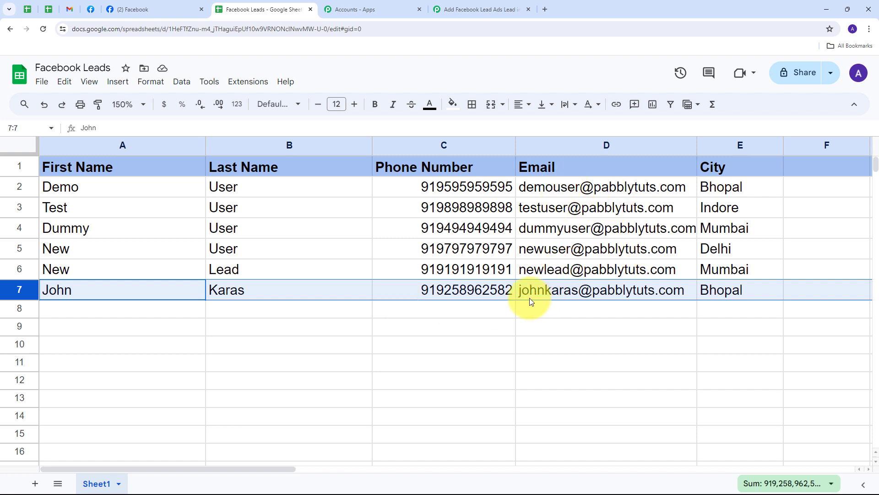
mouse_move(557, 299)
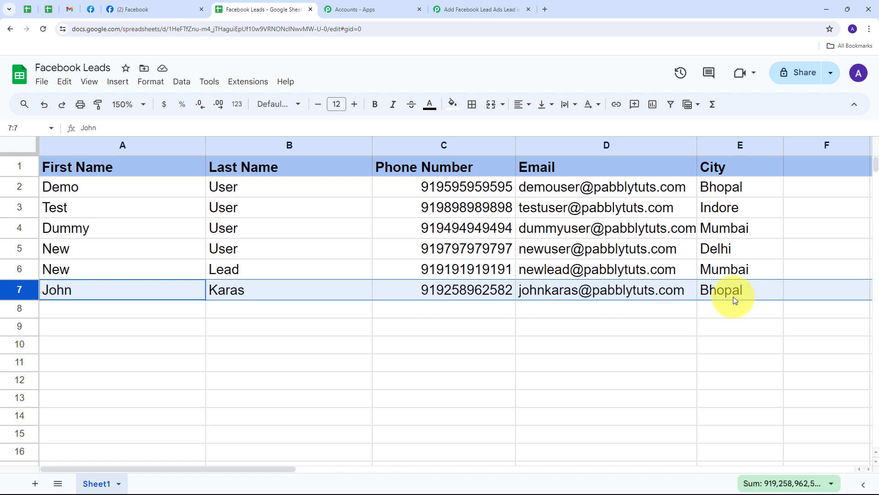
left_click(62, 311)
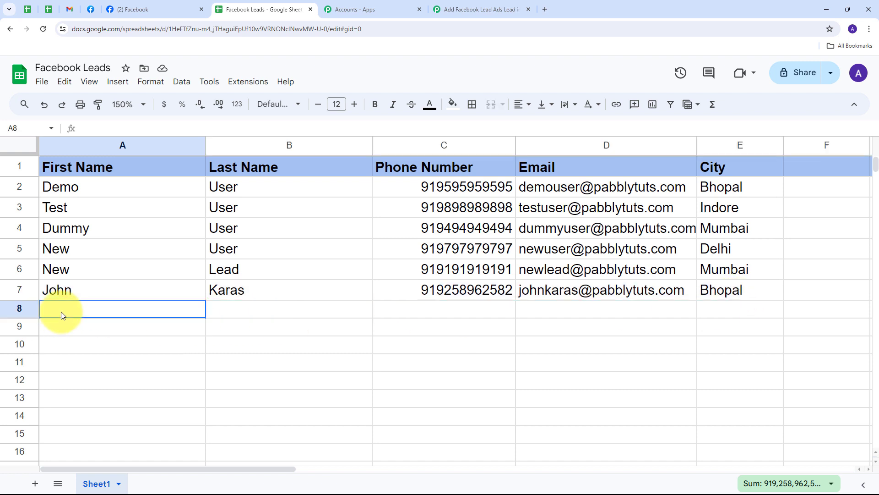
Switch to Meta's Lead Ads Testing Tool, close the finished form and delete the existing test lead for New Form
left_click(19, 290)
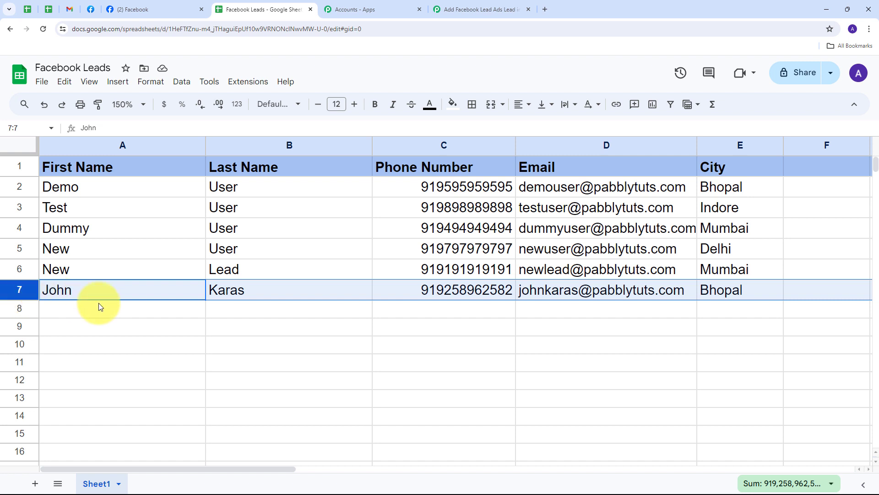
left_click(91, 11)
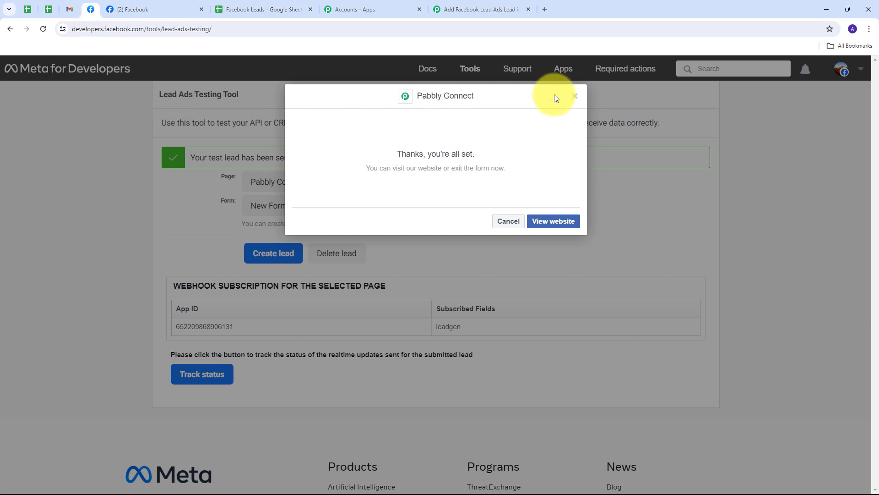
left_click(573, 97)
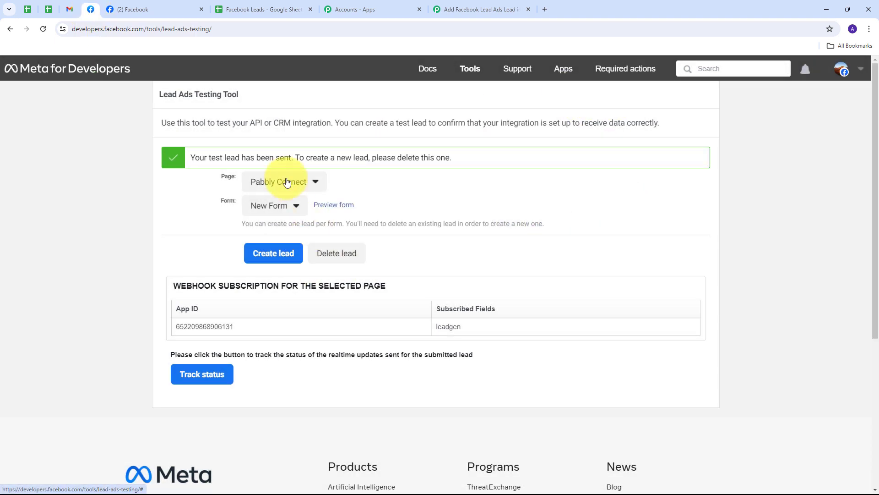
left_click(333, 255)
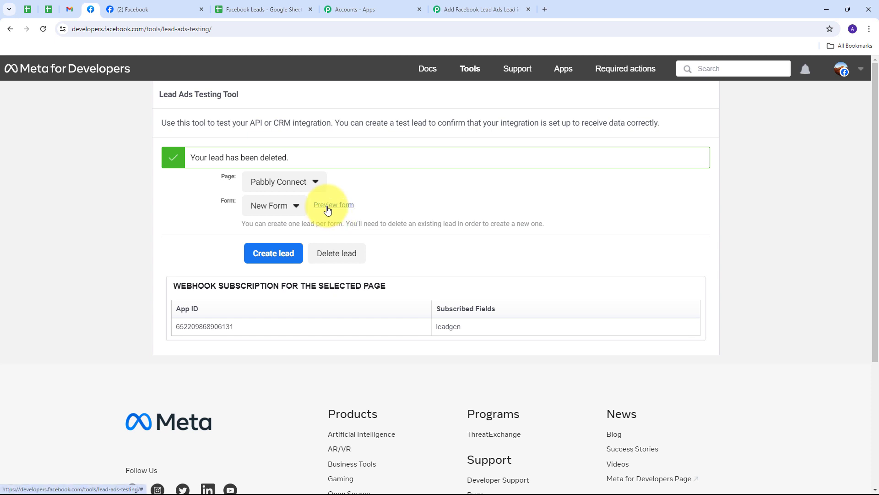
Preview New Form and fill in the test lead's first name, last name and email
left_click(327, 210)
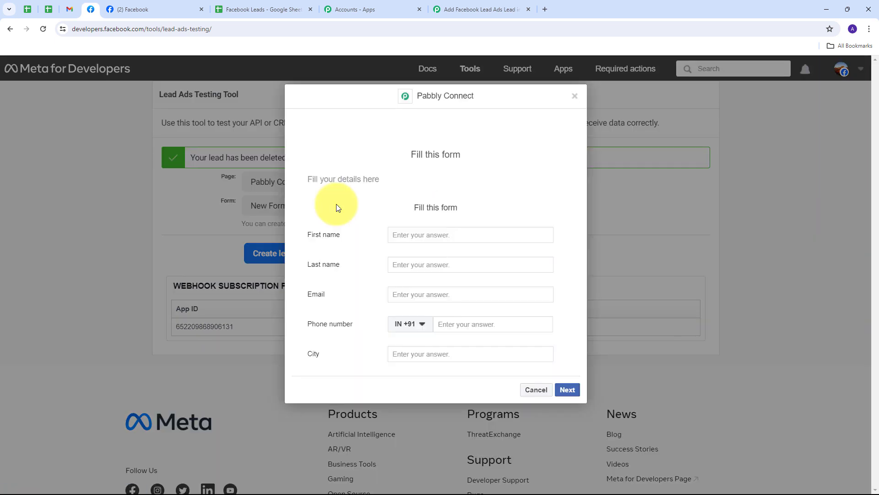
left_click(409, 234)
type("Jack")
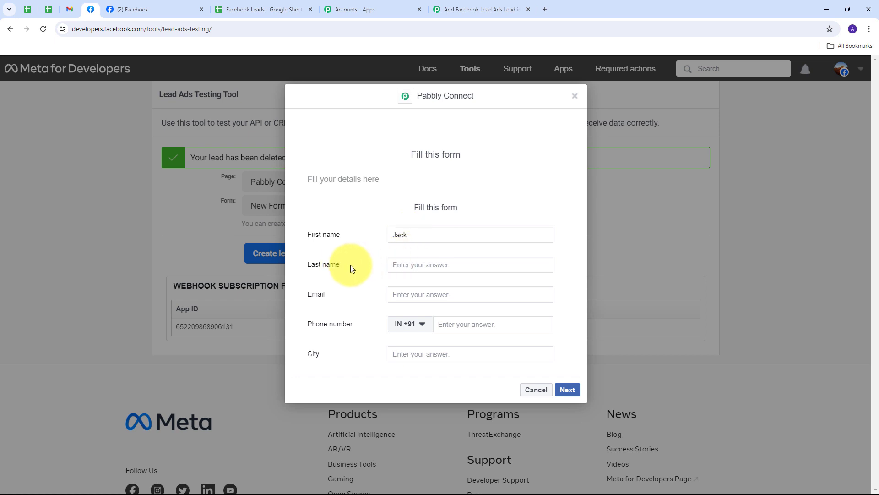
left_click(425, 265)
type("Elvis")
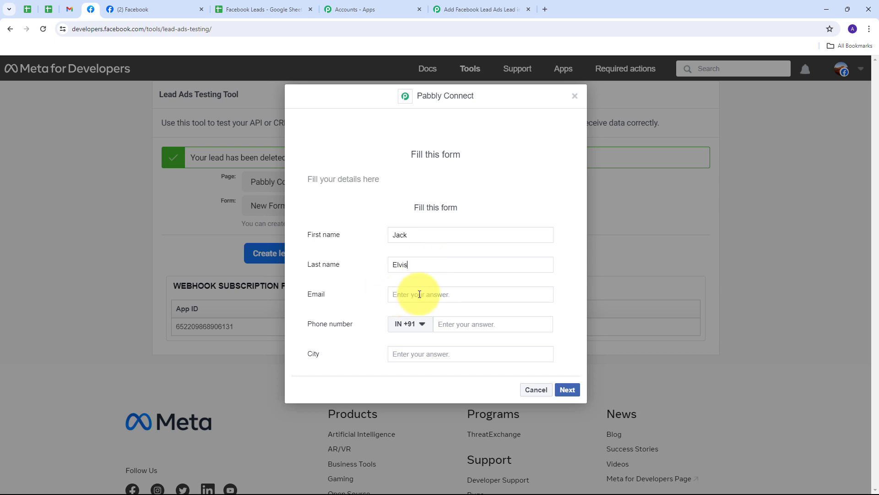
left_click(419, 294)
key("ctrl+v")
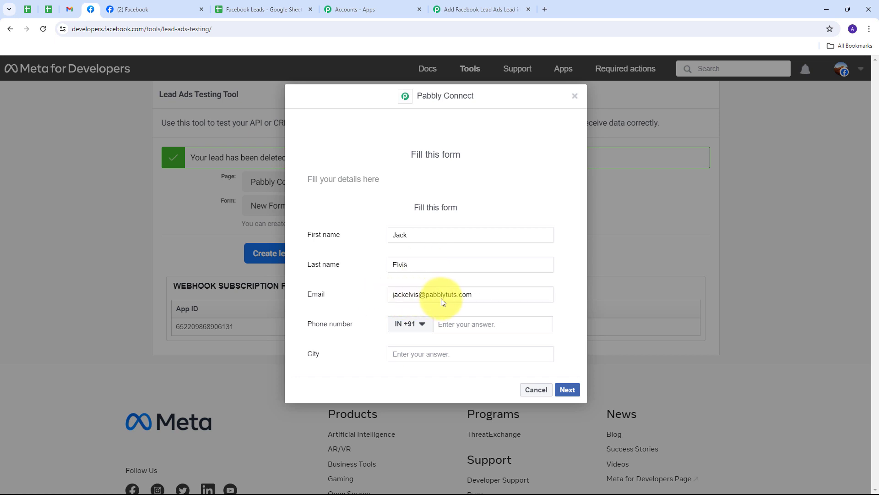
Fill in the test lead's phone number and the city Indore, then submit the form
left_click(476, 324)
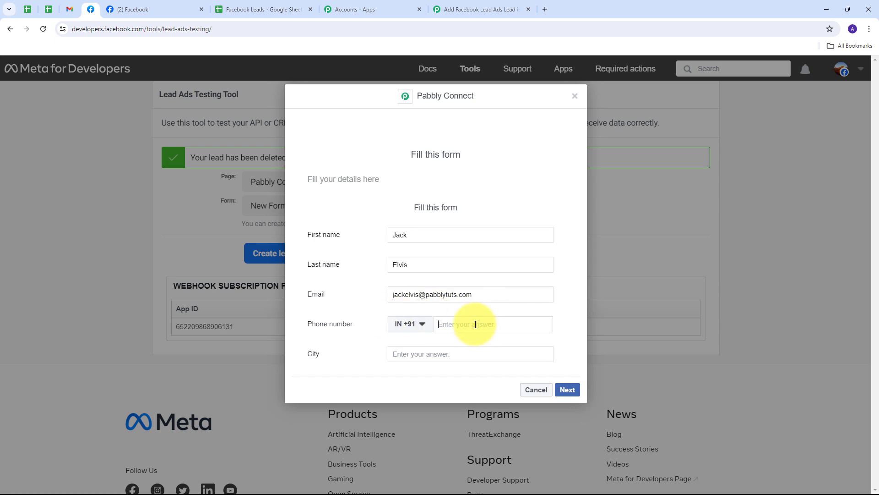
key("ctrl+v")
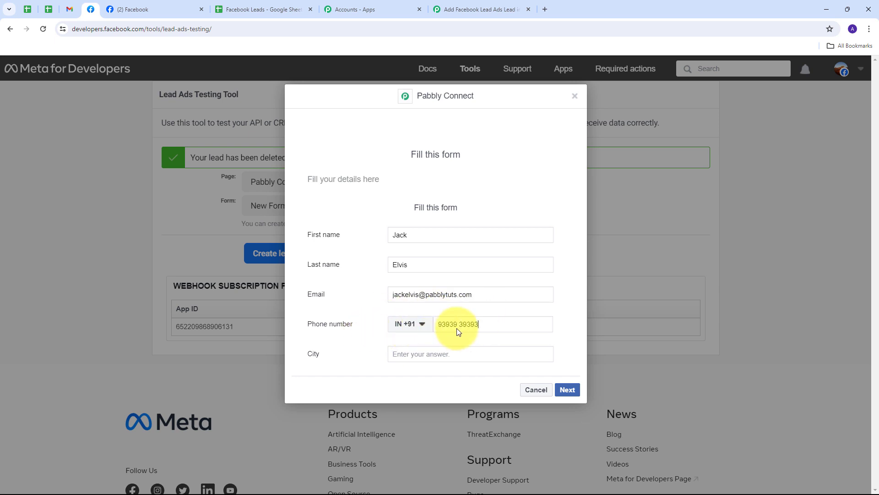
left_click(402, 354)
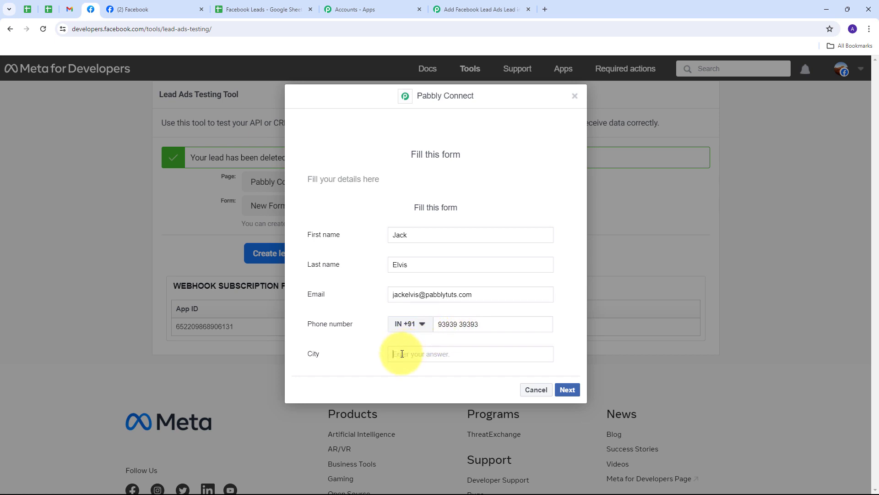
type("Indore")
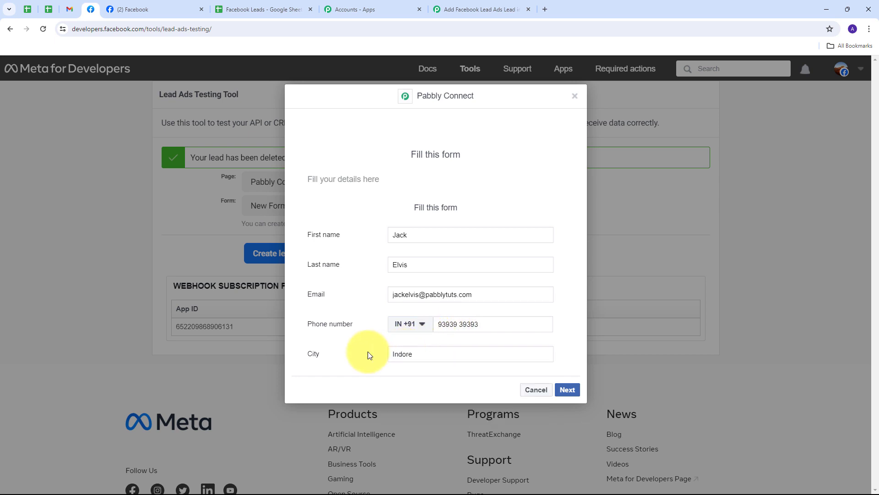
left_click(566, 390)
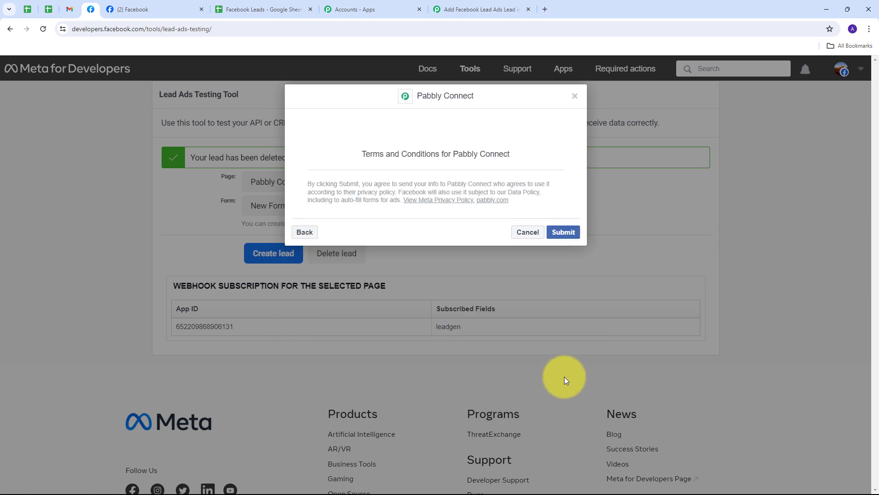
left_click(561, 234)
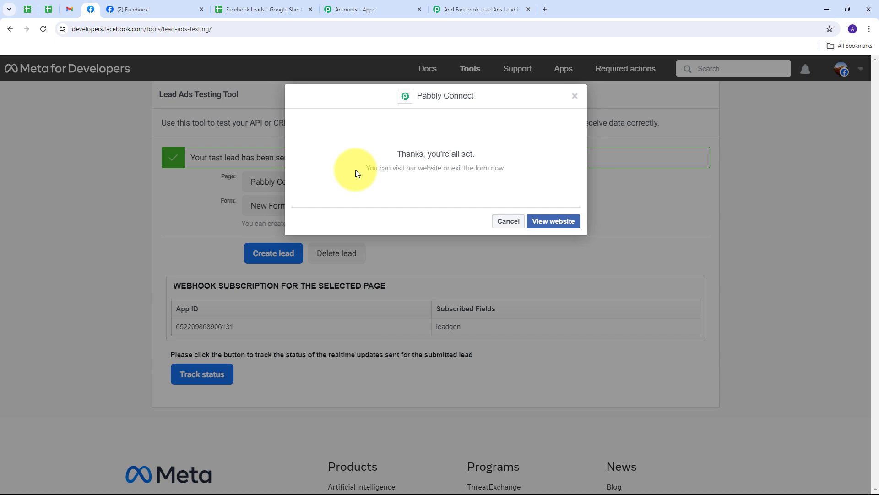
Switch to the Facebook Leads spreadsheet and check the first name, last name, phone number, email and city in row 8
left_click(254, 10)
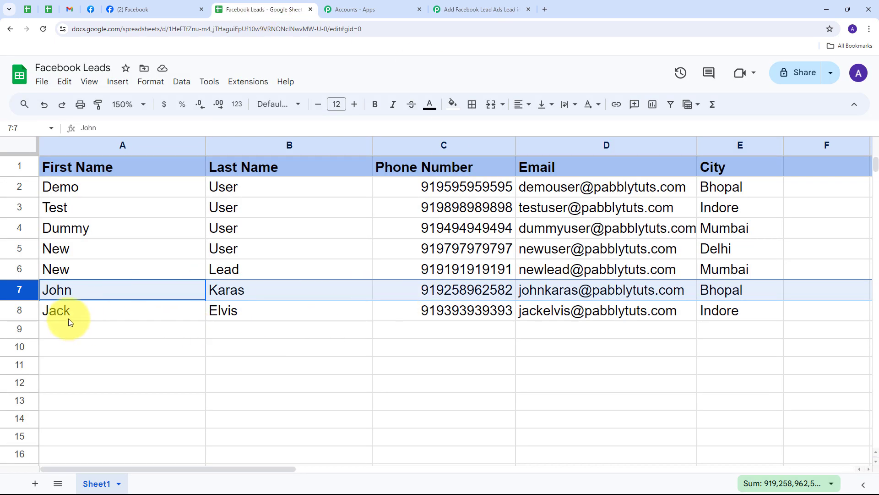
left_click(13, 315)
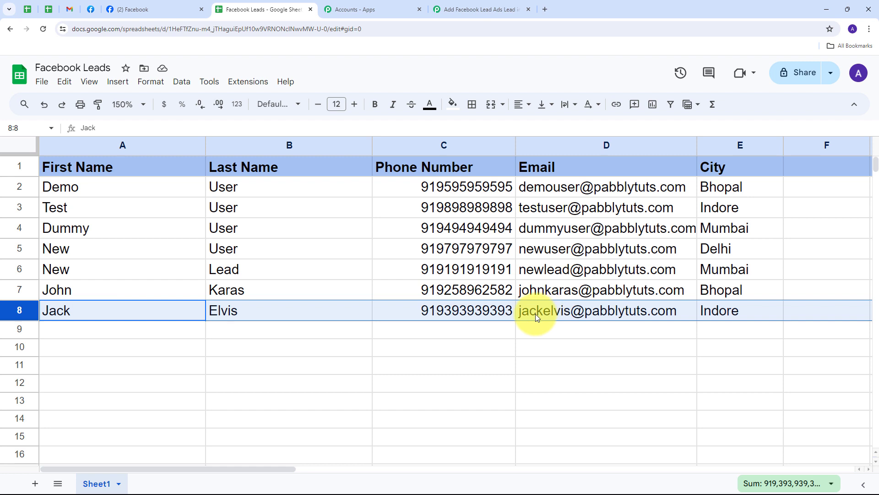
mouse_move(581, 318)
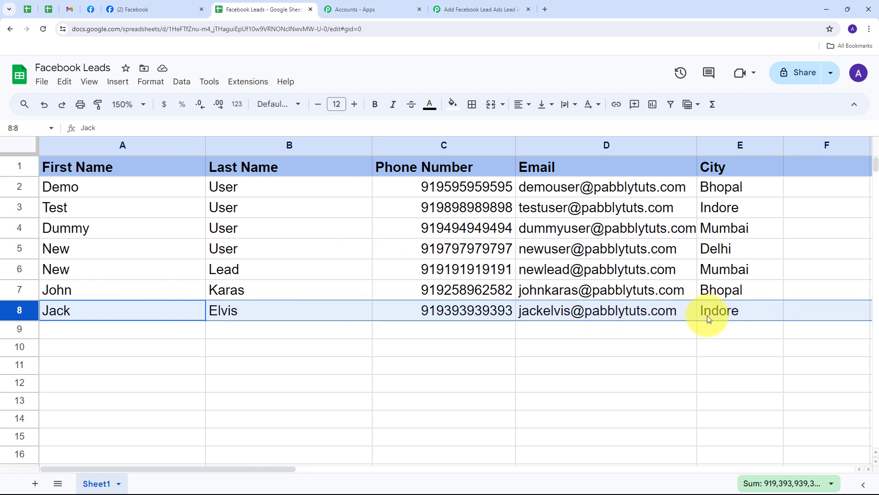
left_click(89, 330)
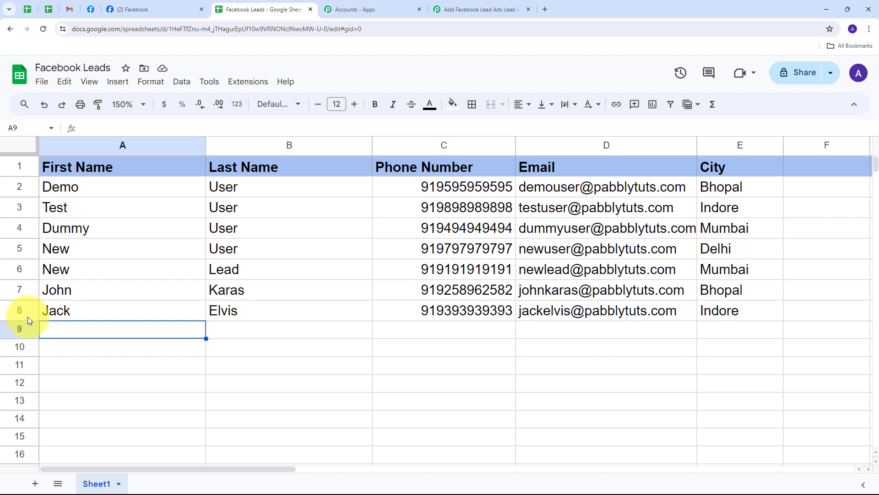
left_click(138, 8)
left_click(254, 5)
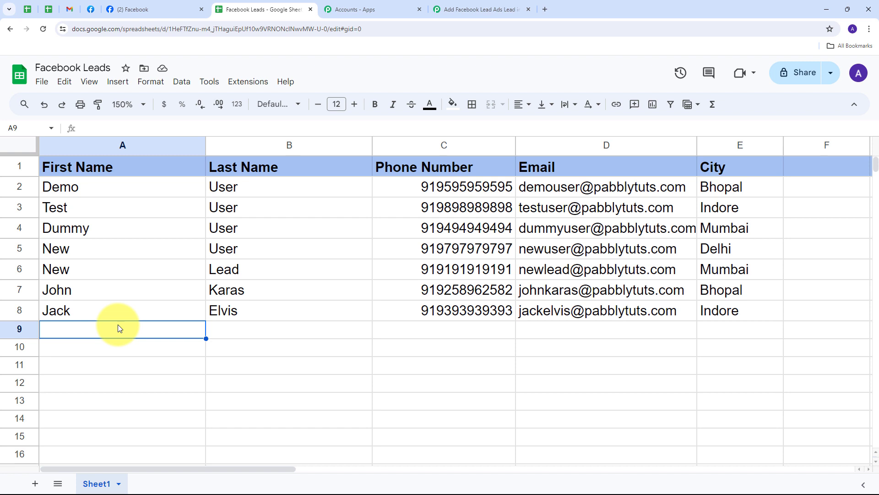
Switch to the Pabbly Connect workflow and review its four steps from the Facebook Lead Ads trigger through Add New Row
left_click(479, 9)
scroll(147, 245, "up", 15)
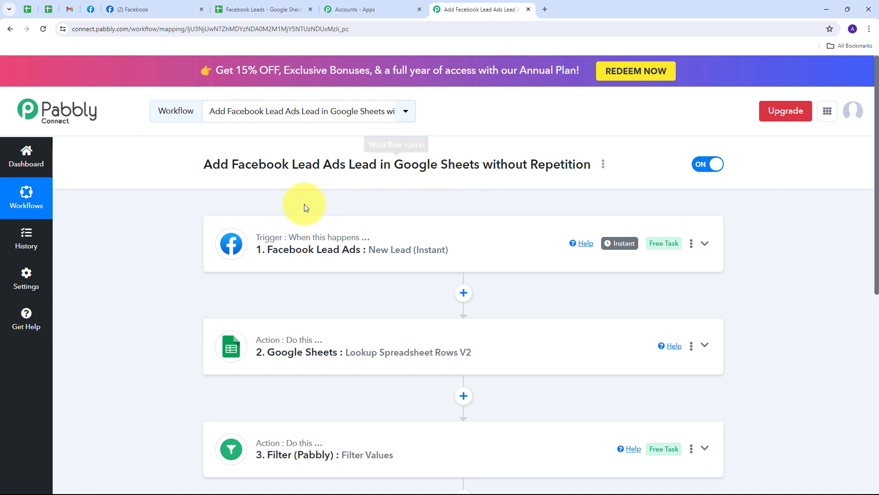
scroll(161, 200, "down", 2)
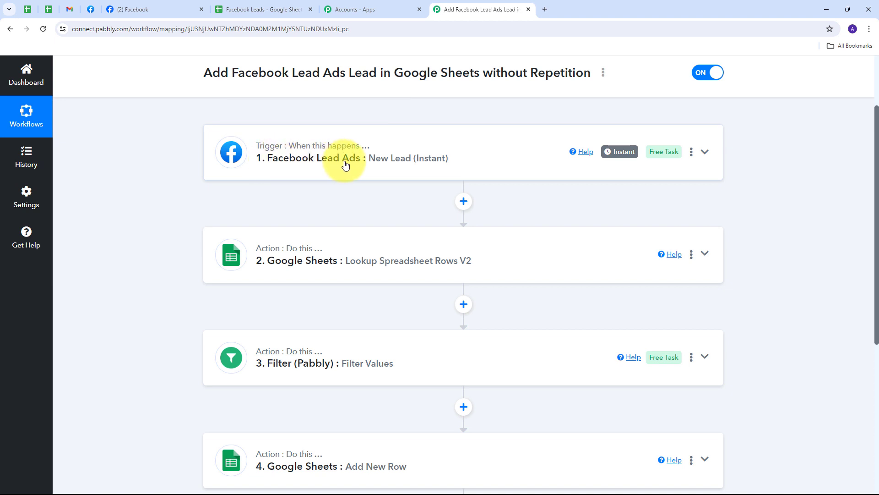
mouse_move(280, 149)
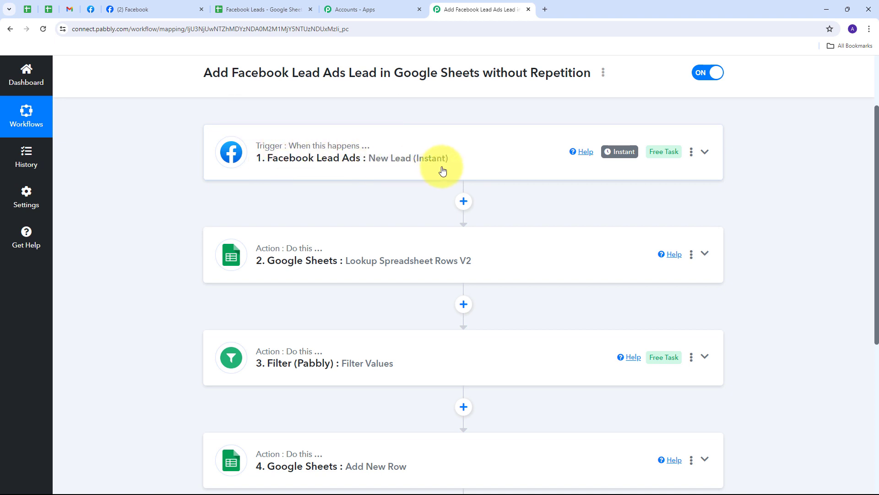
scroll(265, 169, "down", 1)
scroll(265, 169, "down", 1)
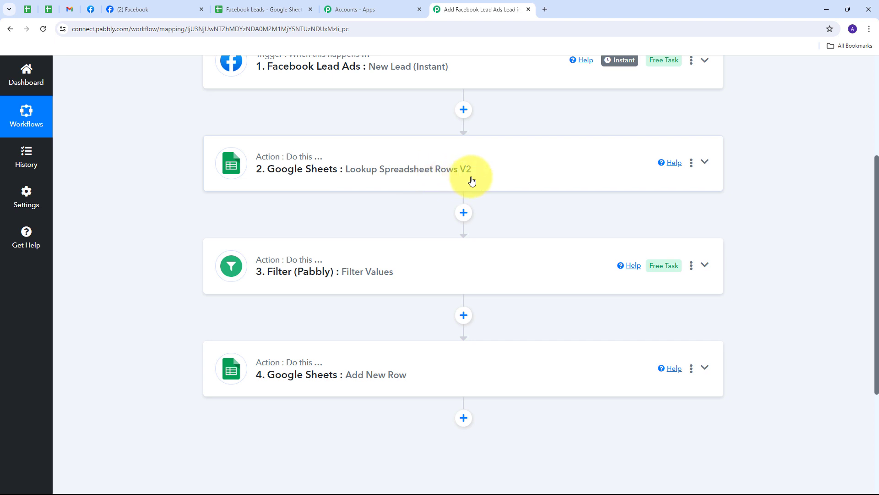
scroll(192, 173, "down", 1)
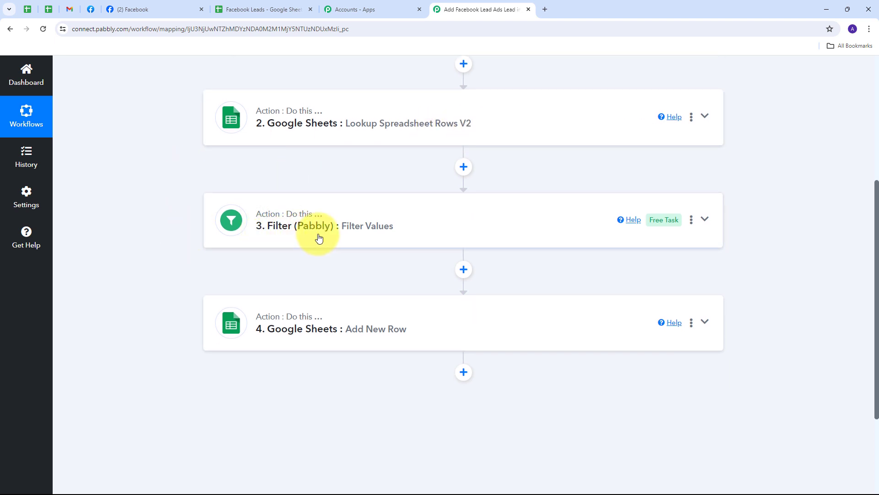
scroll(233, 217, "down", 1)
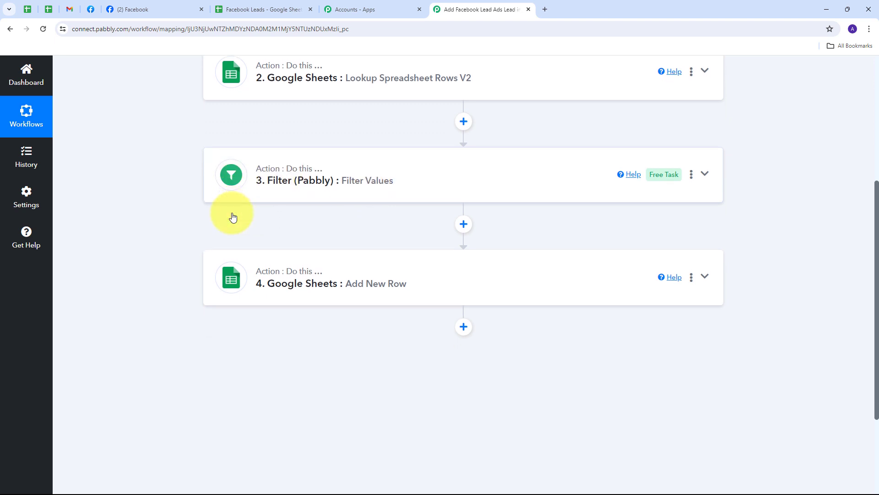
scroll(233, 217, "down", 1)
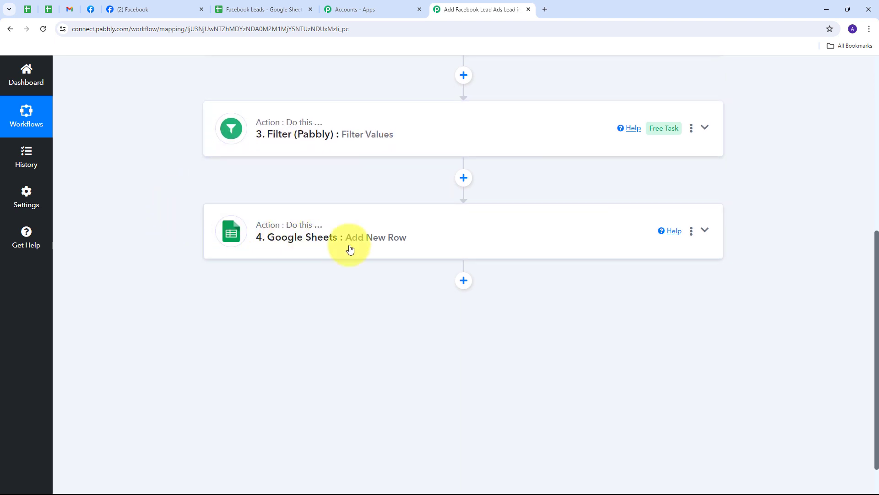
scroll(385, 247, "up", 4)
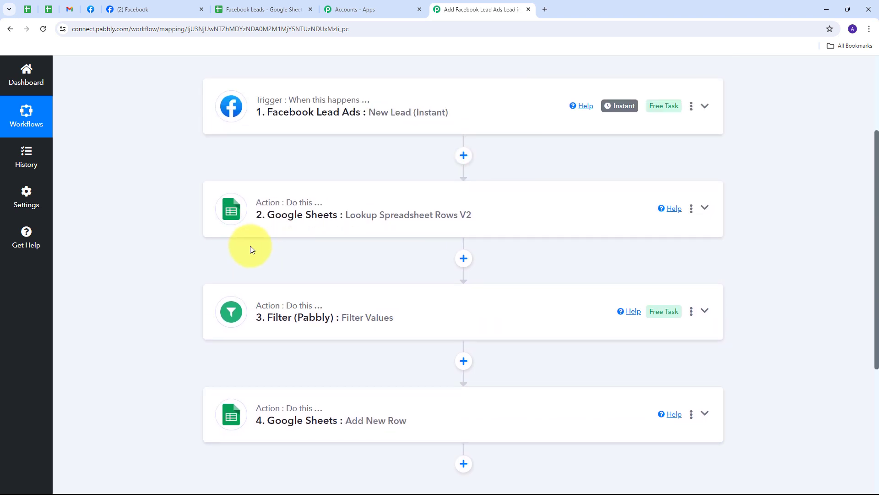
scroll(185, 172, "up", 2)
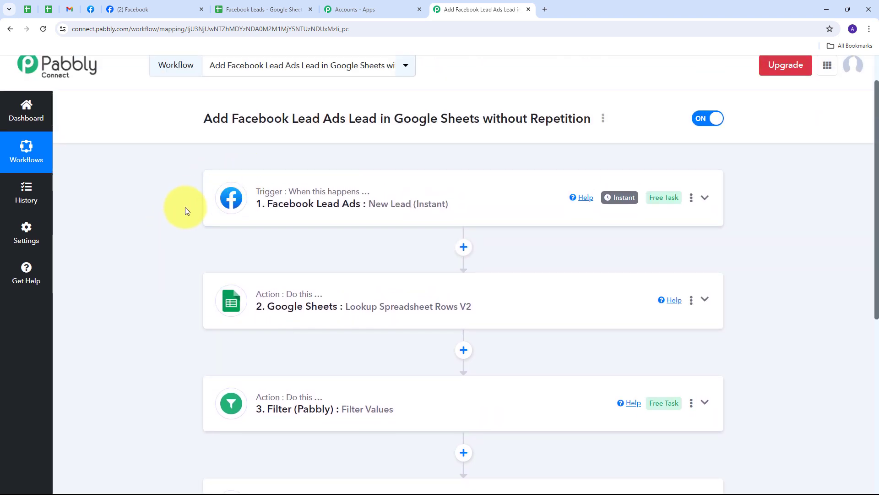
scroll(185, 208, "down", 2)
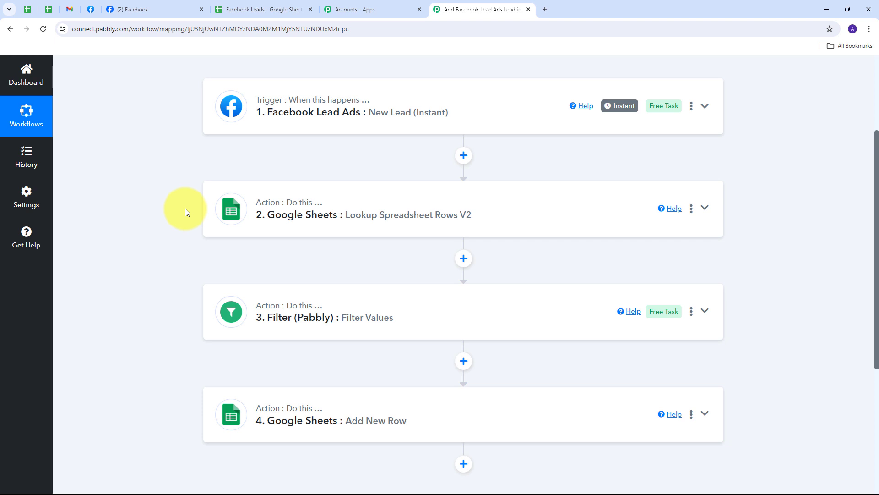